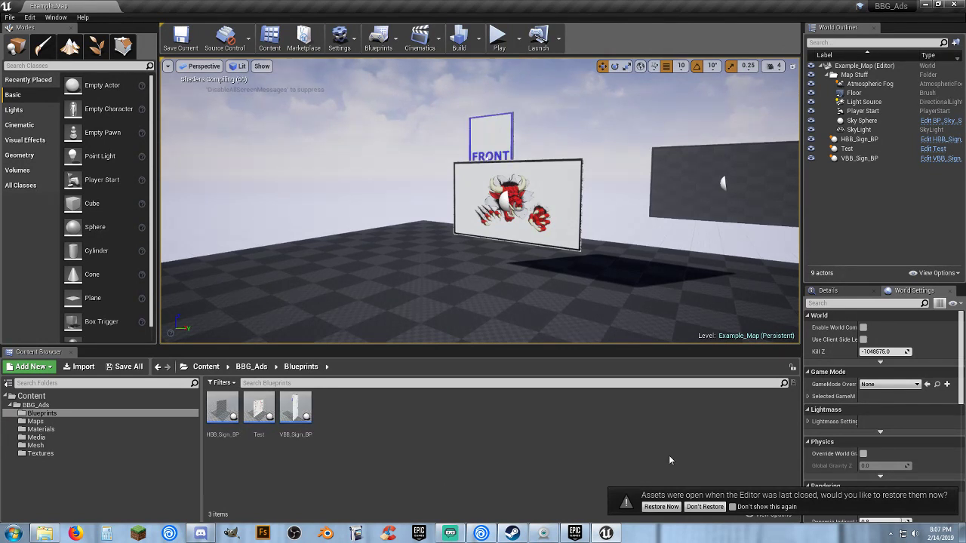
Decline restoring the previously open assets and suppress that question for future launches.
click(732, 507)
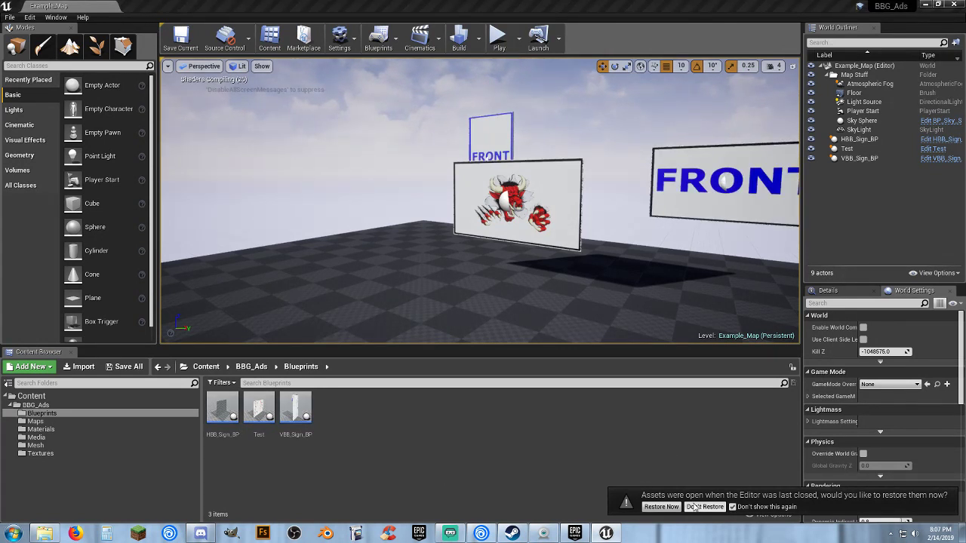
click(698, 507)
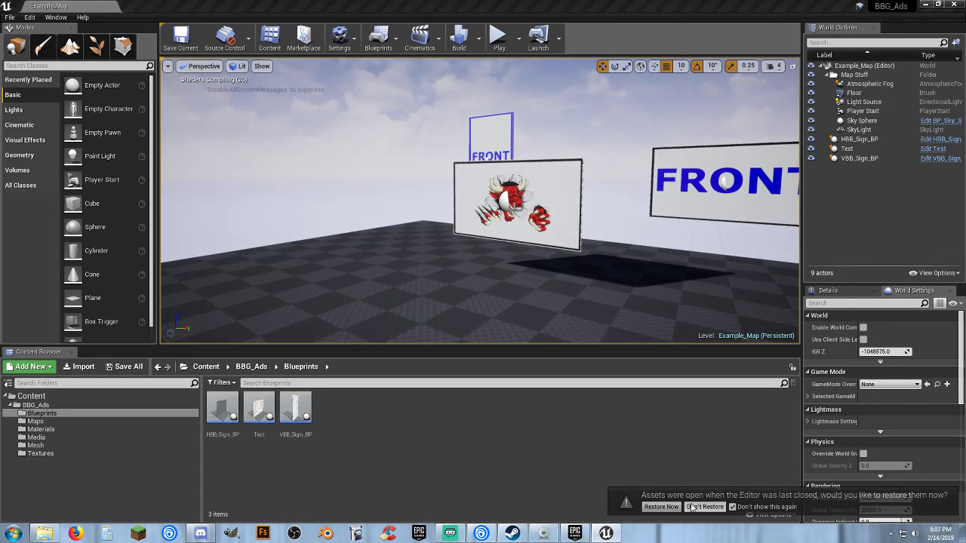
Delete the Test sign actor from the level and save Example_Map.
click(571, 219)
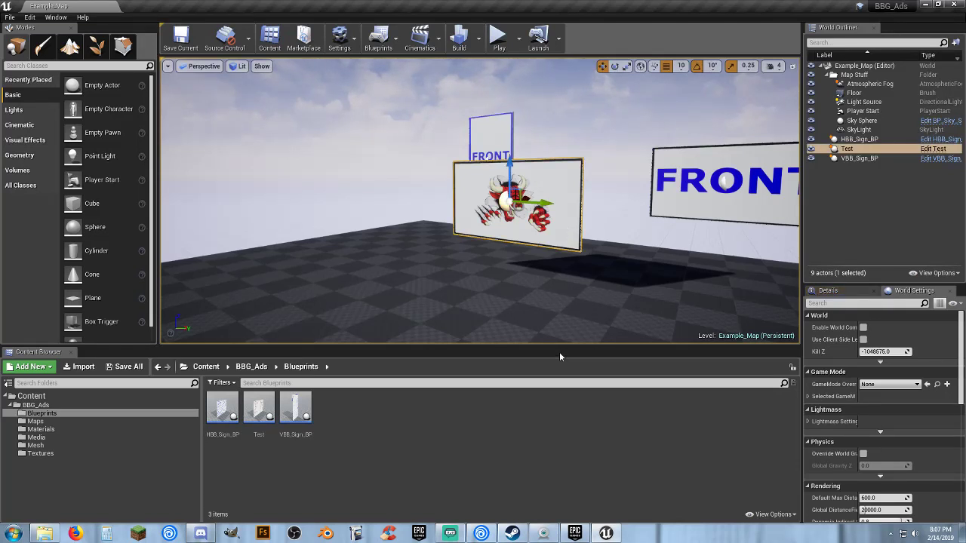
key(Delete)
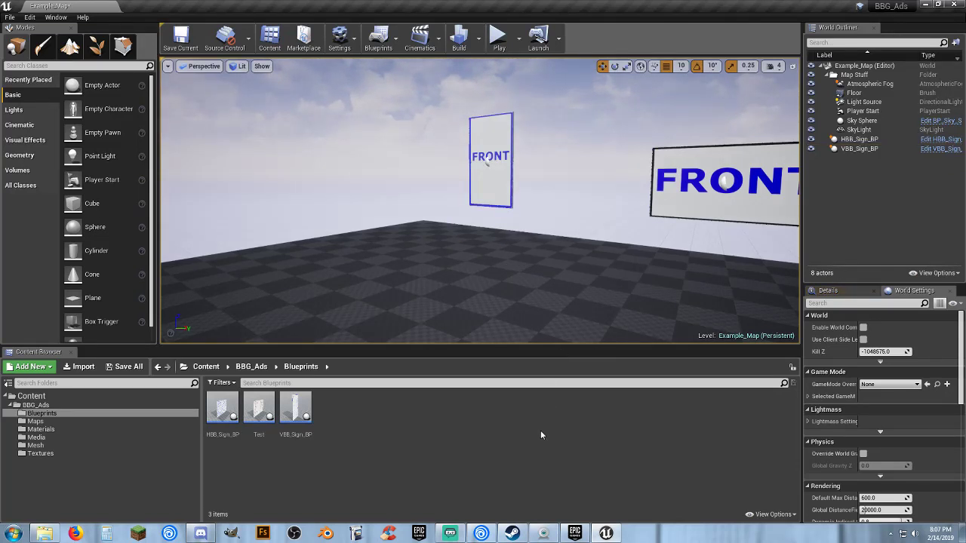
click(124, 366)
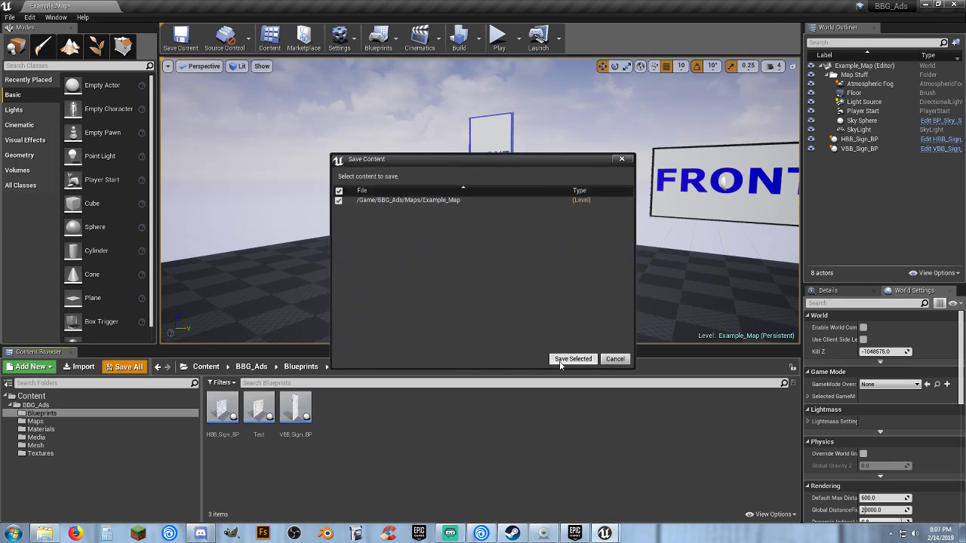
click(561, 361)
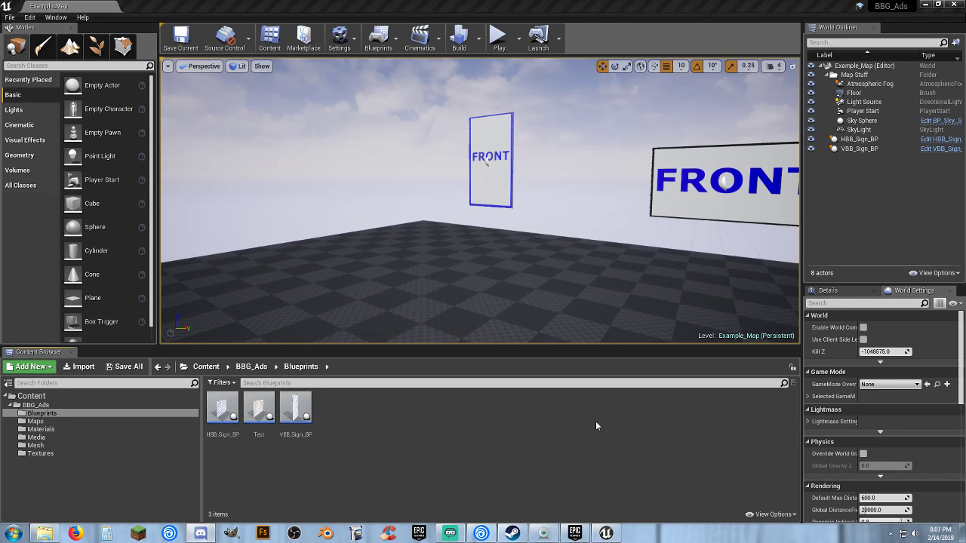
right_drag(515, 278, 492, 265)
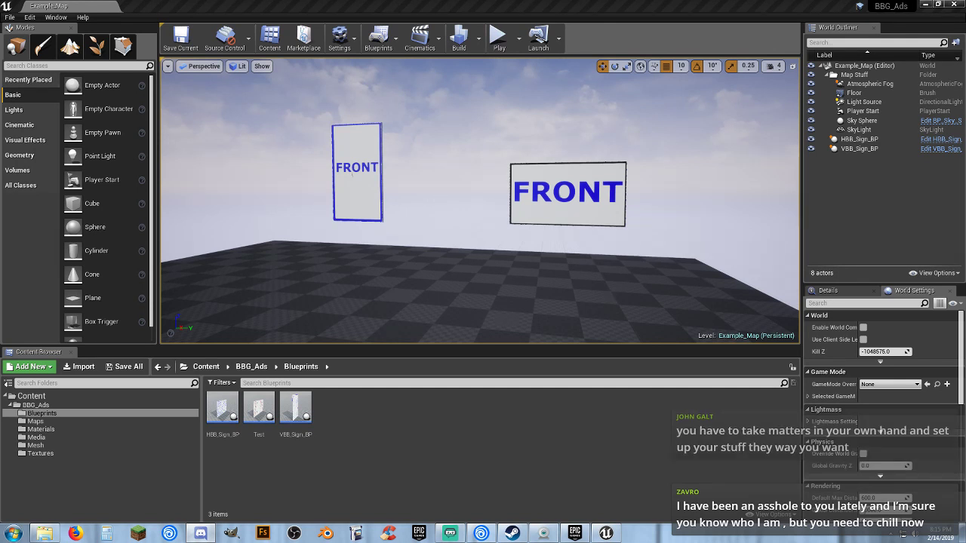
click(74, 533)
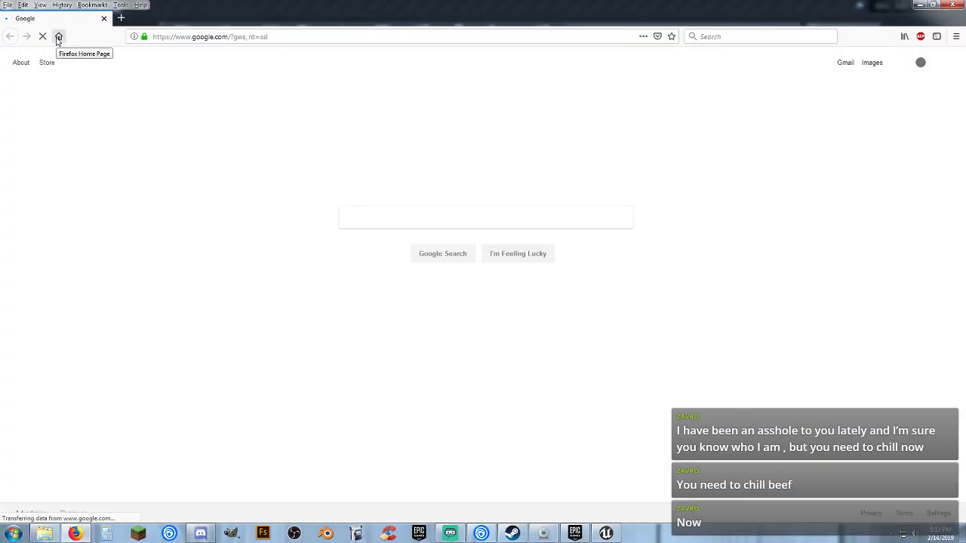
key(super+Down)
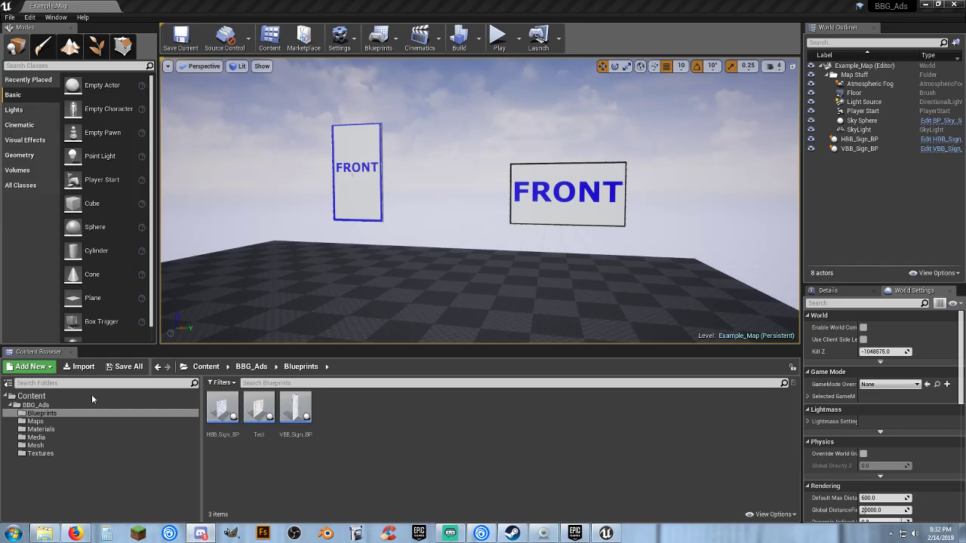
Examine the BBG_Ads folder and its subfolders within the project content.
click(10, 406)
click(32, 396)
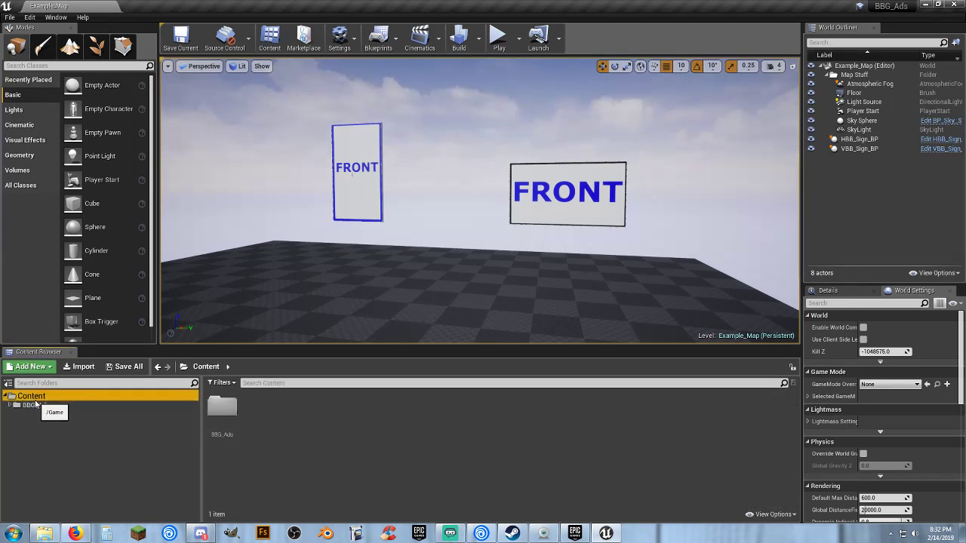
click(305, 417)
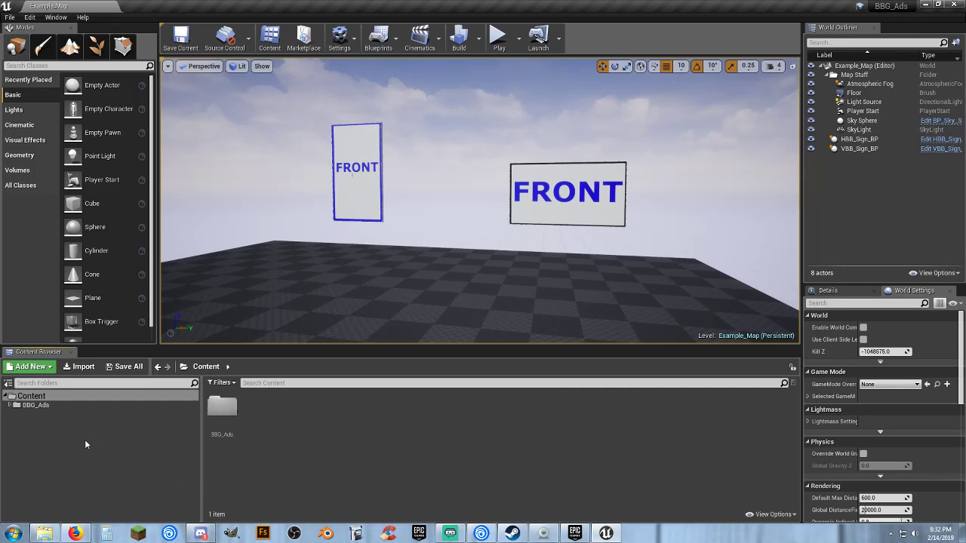
click(48, 408)
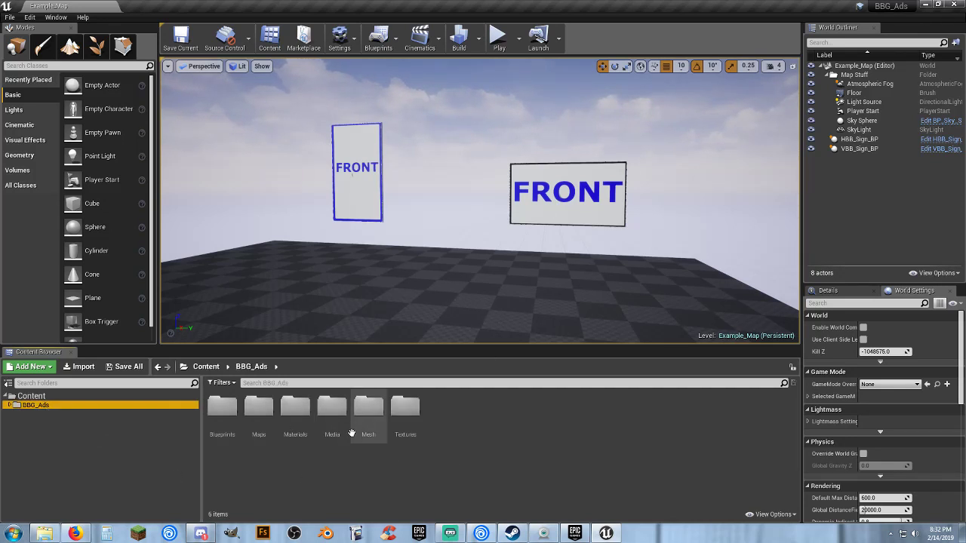
click(34, 396)
click(10, 405)
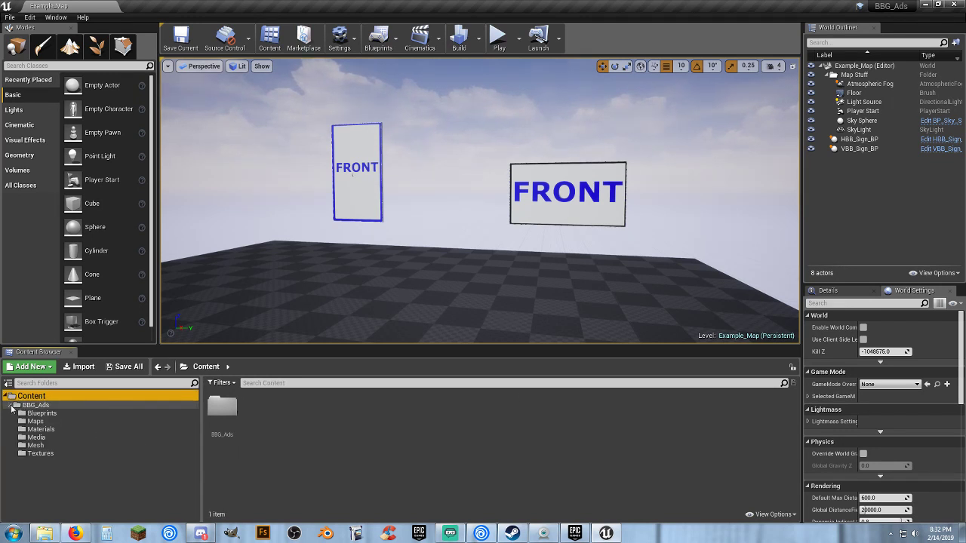
Examine the vertical and horizontal FRONT signs in the level along with their sign blueprints in the Blueprints folder.
click(562, 209)
click(356, 187)
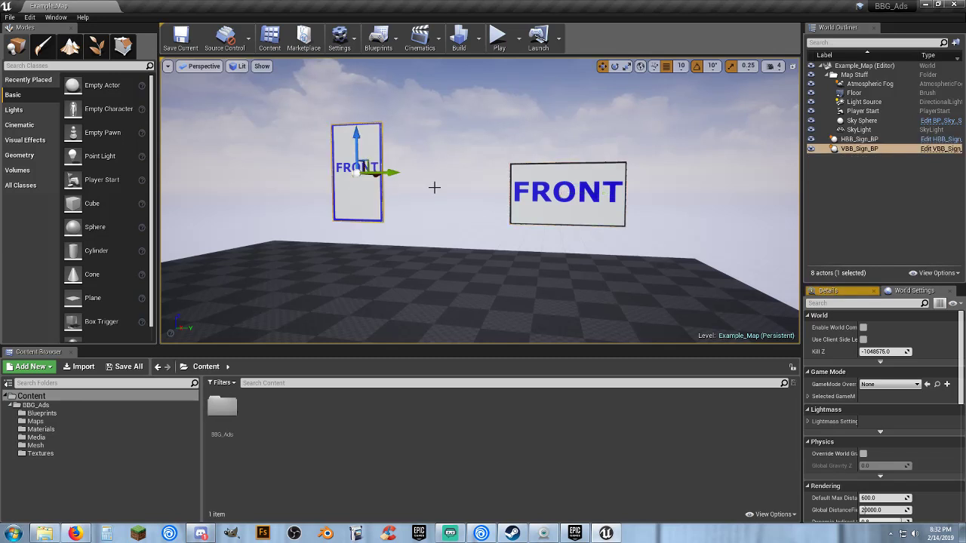
click(542, 195)
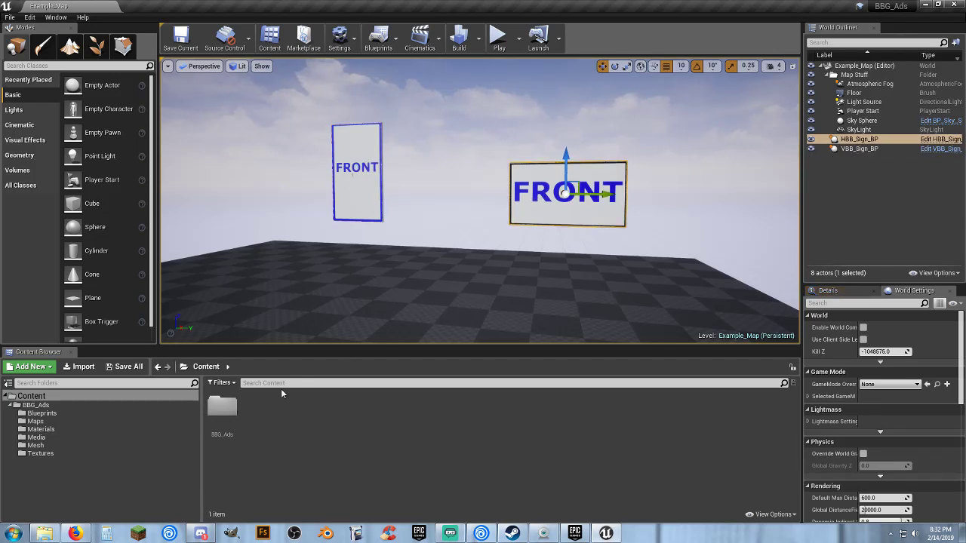
click(48, 414)
key(ctrl+b)
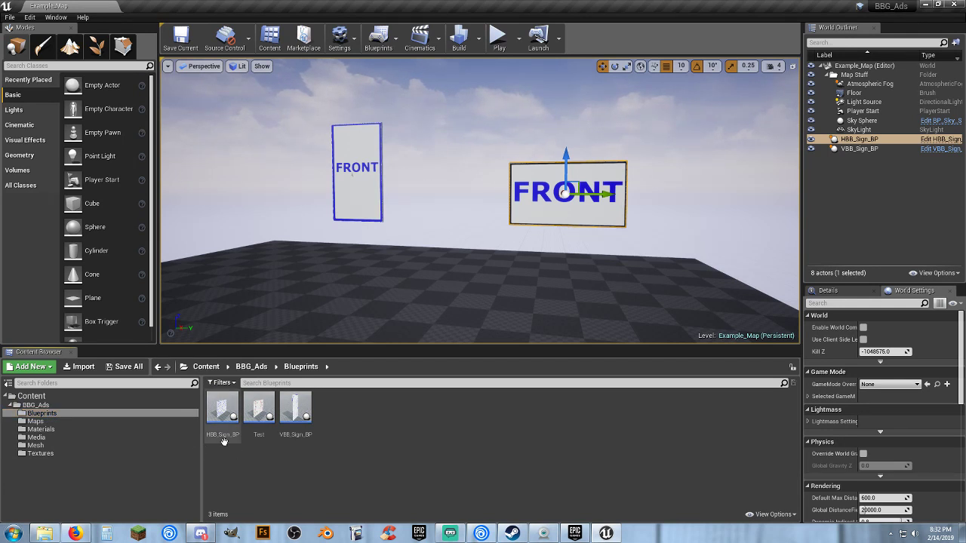
click(295, 411)
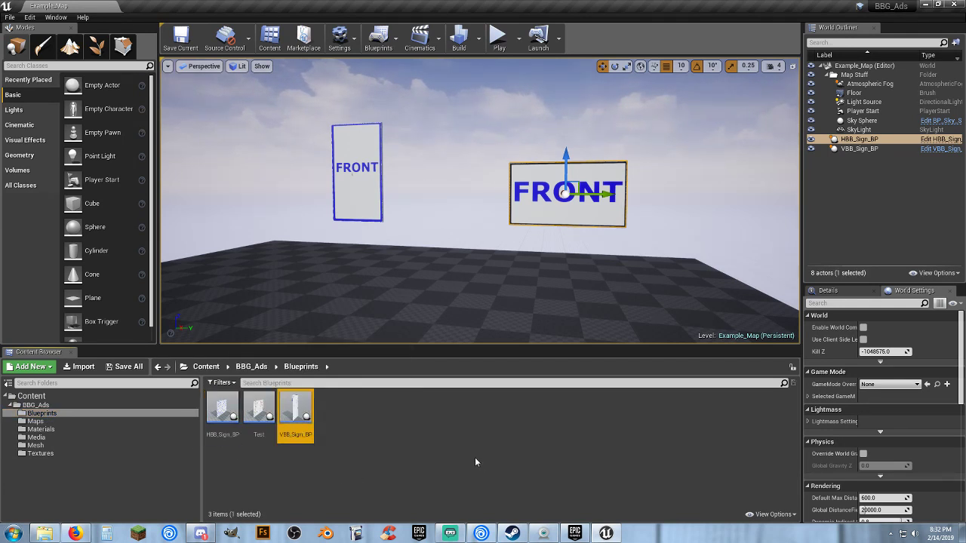
mouse_move(458, 285)
right_down()
mouse_move(458, 324)
mouse_move(458, 276)
right_up()
click(405, 256)
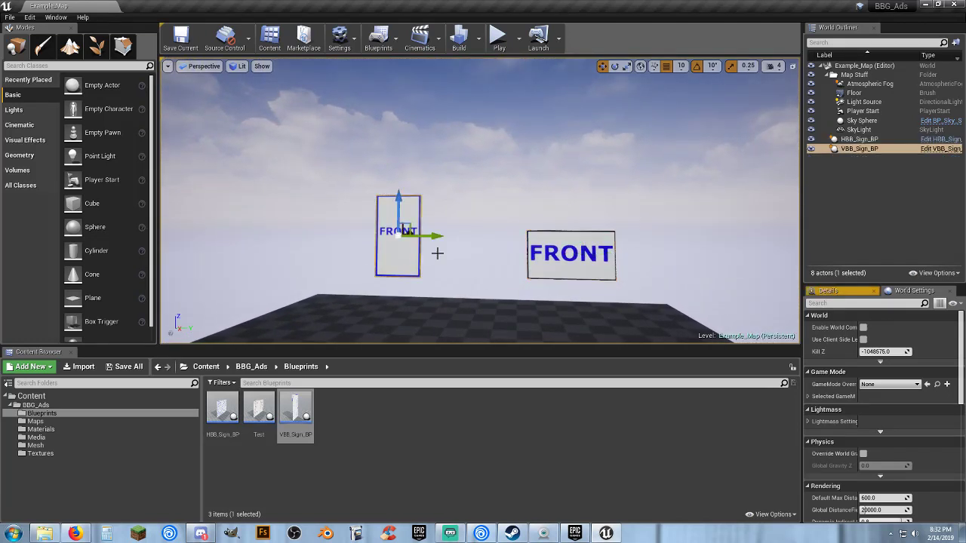
click(556, 263)
scroll(582, 115, up, 3)
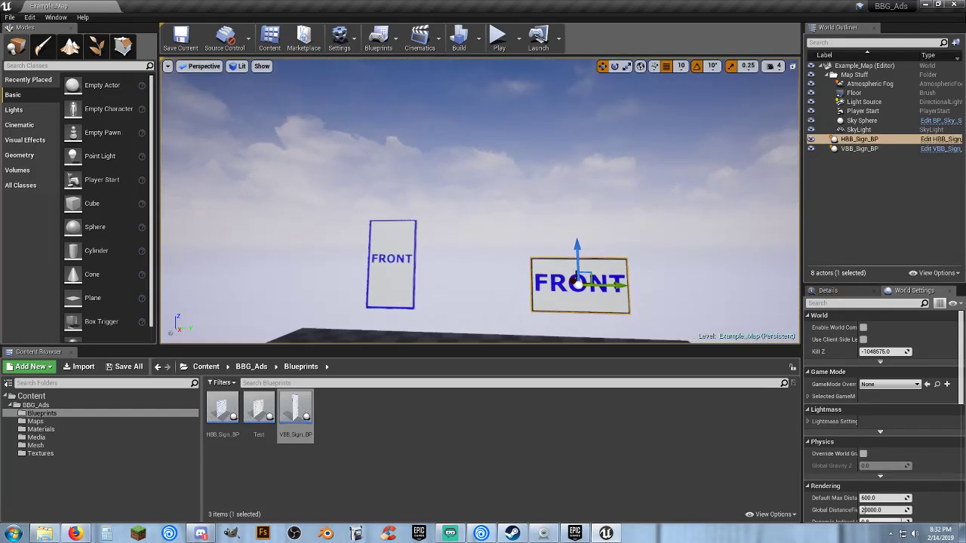
Play-test Example_Map, inspecting the fronts, edges and backs of both signs up close, and end the play session.
click(498, 37)
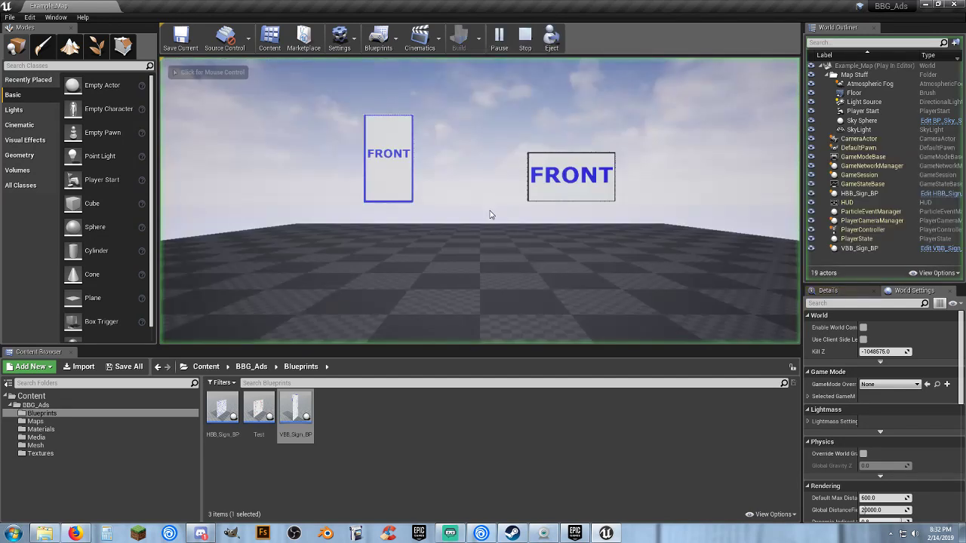
click(491, 211)
key(w)
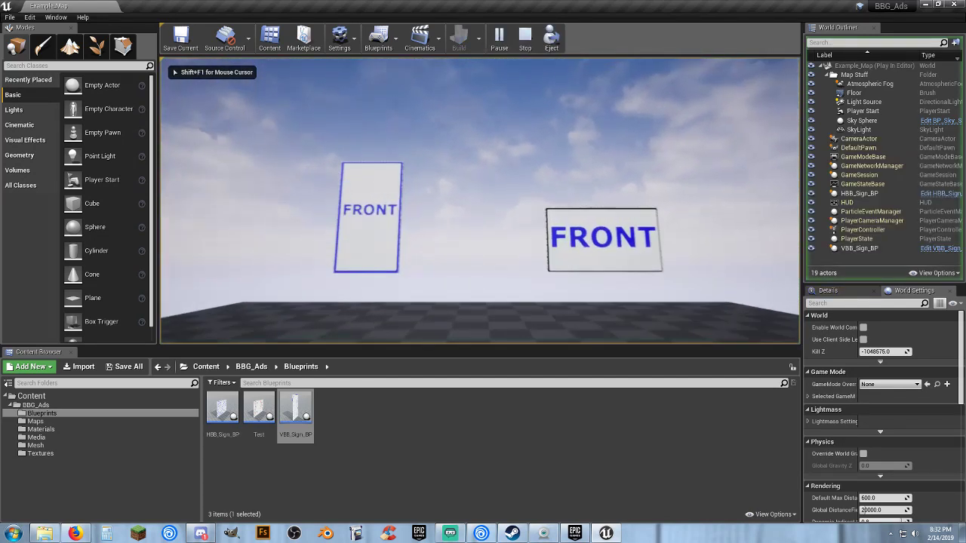
key(w)
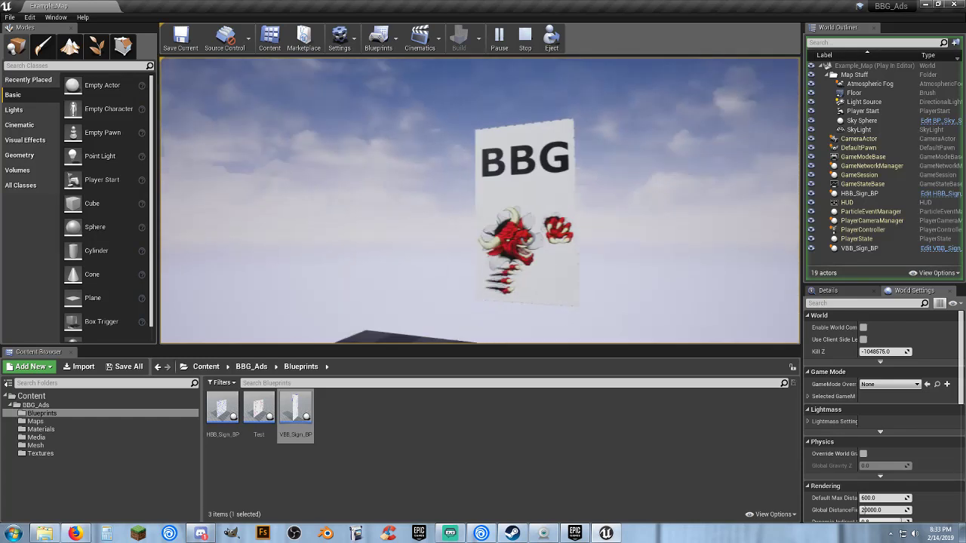
key(w)
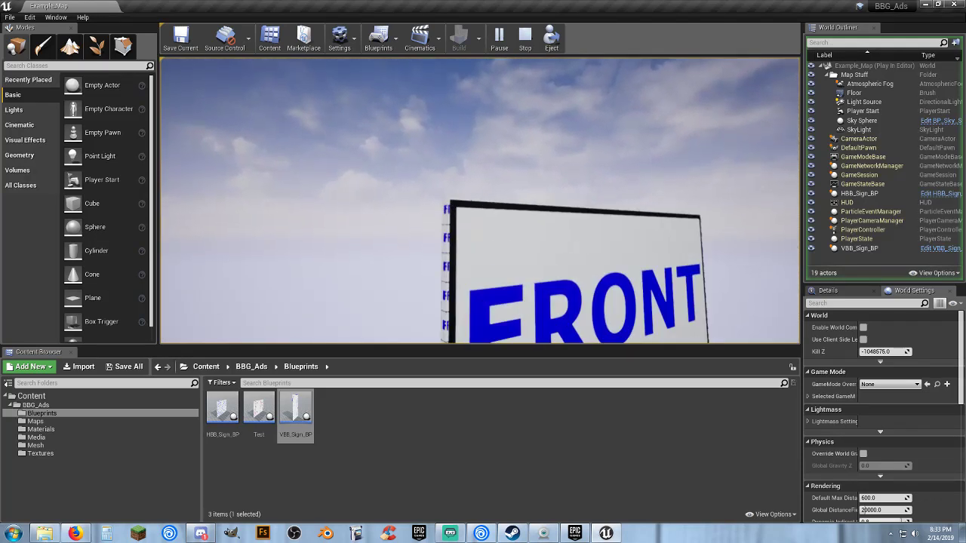
key(a)
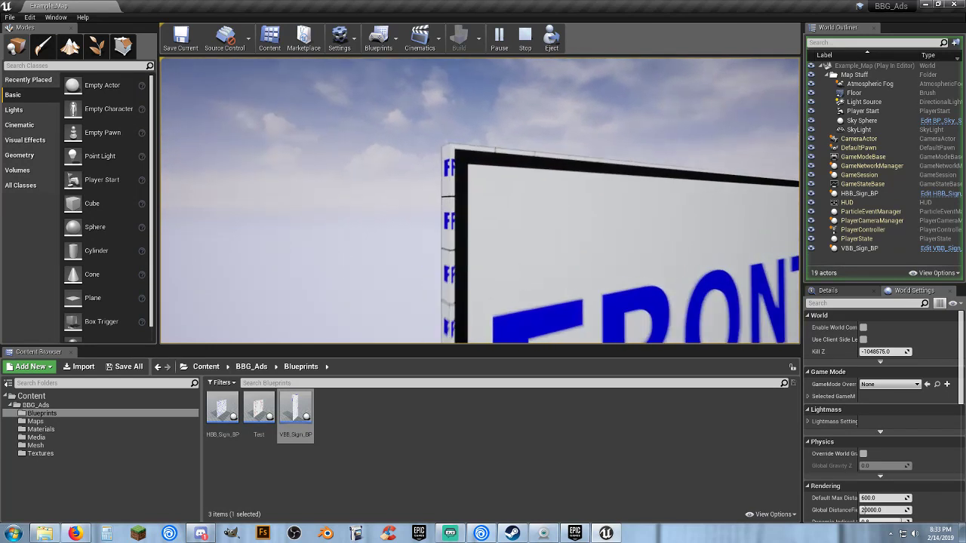
key(a)
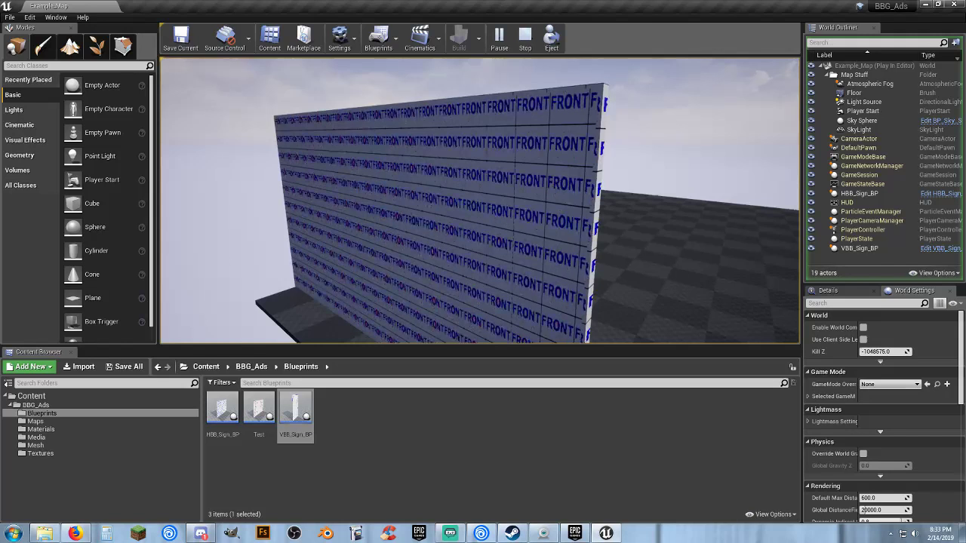
key(s)
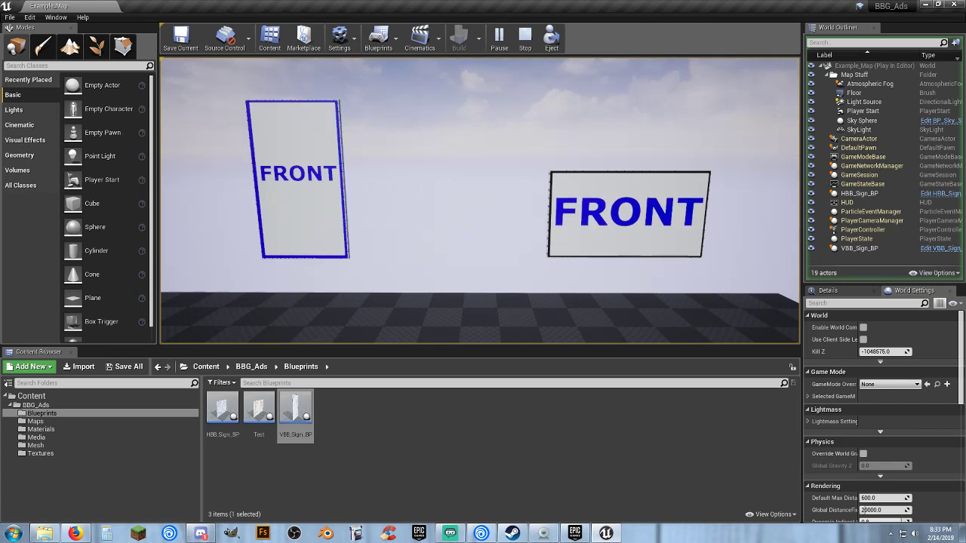
key(Escape)
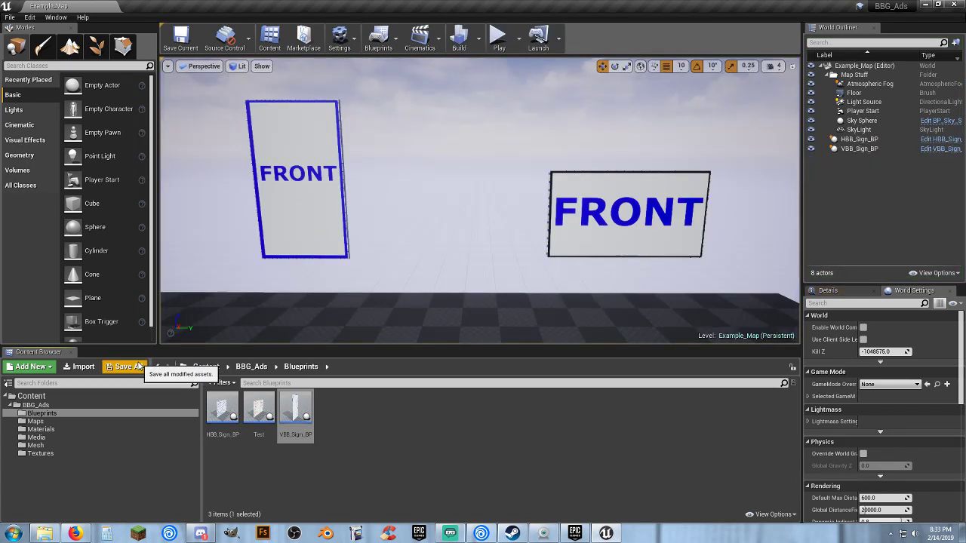
Close the BBG_Ads project and open the City01 map from the Maps folder of the Motion project.
click(949, 5)
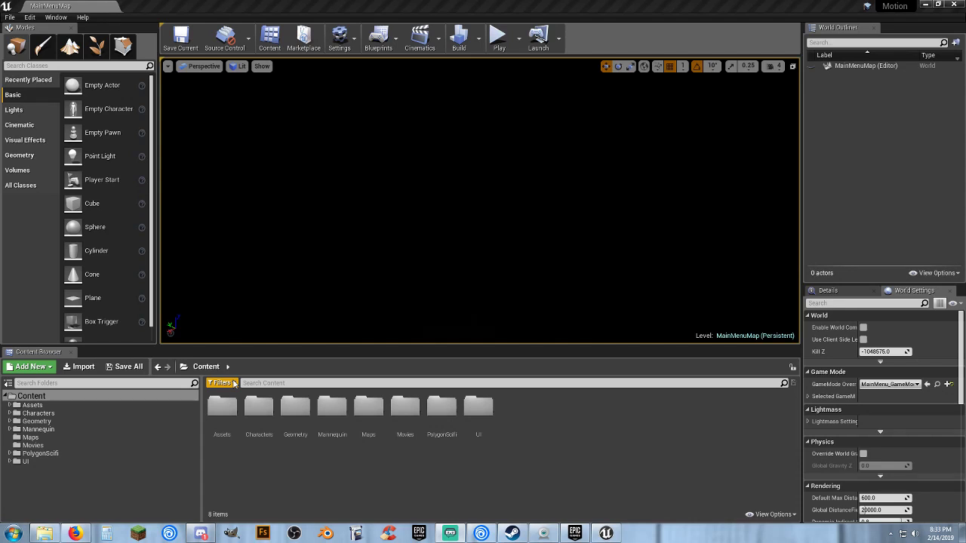
click(52, 438)
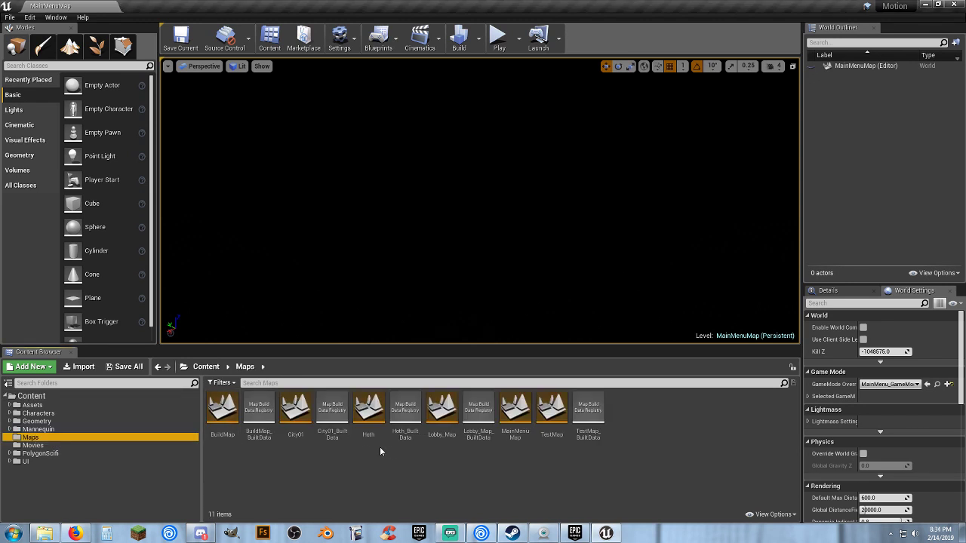
double_click(295, 413)
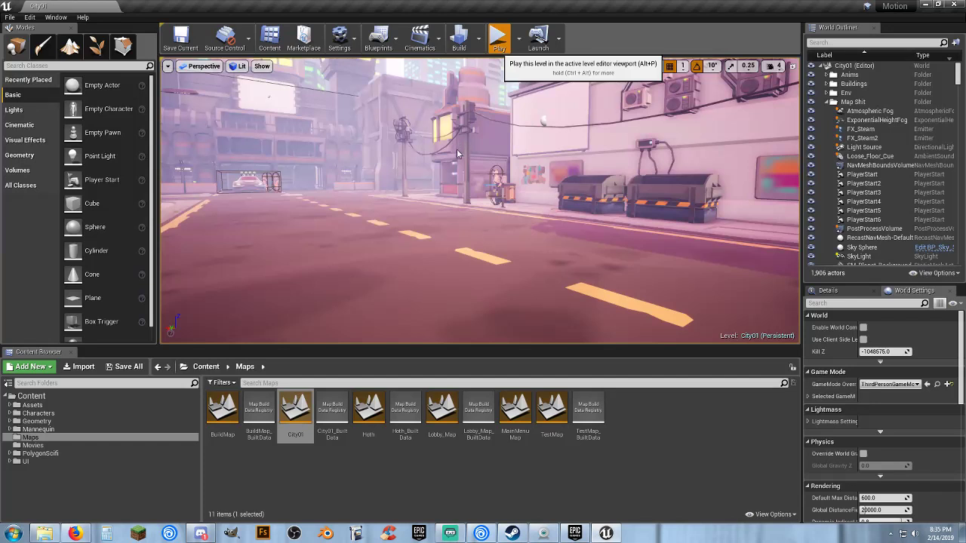
Play-test City01, running through the streets to inspect the rooftop, overhead gantry and wall signs, and end the play session.
key(alt+p)
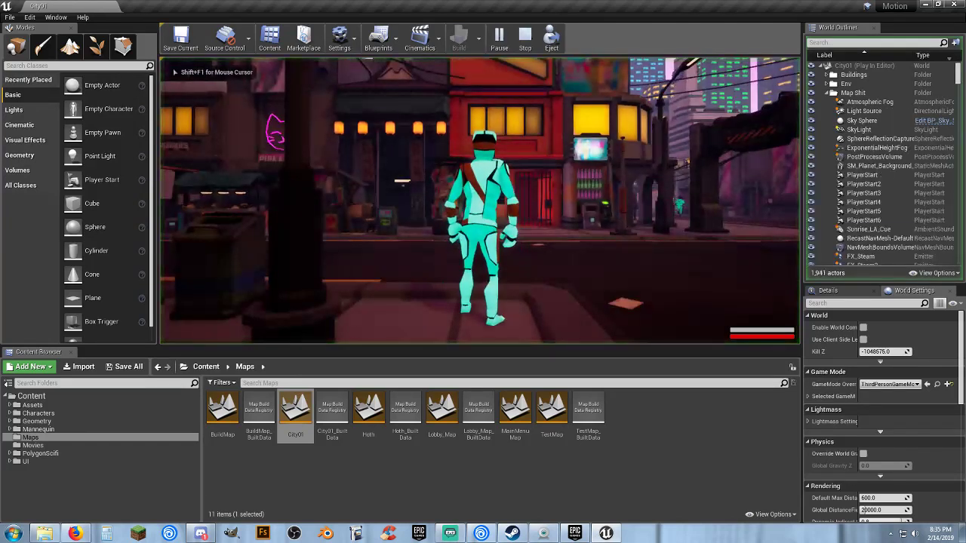
key(w)
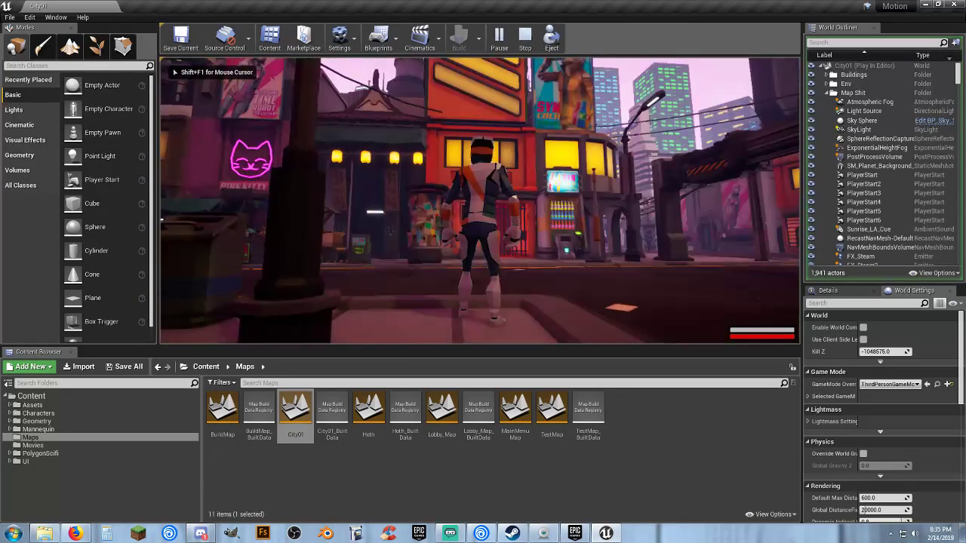
key(w)
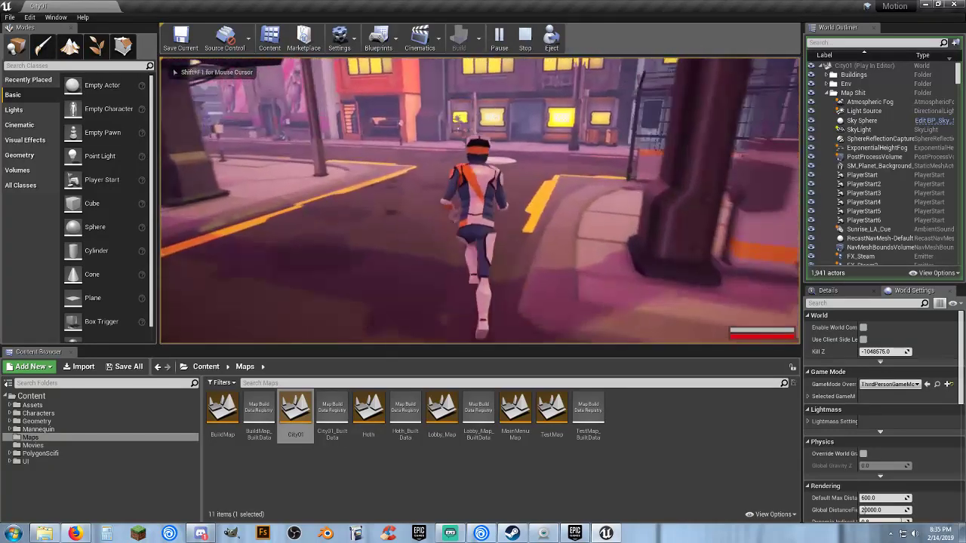
key(w)
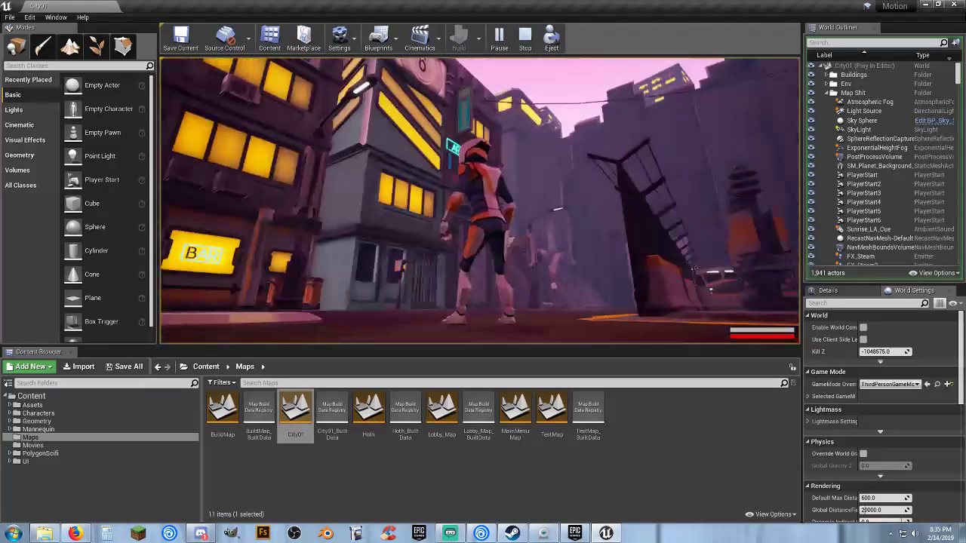
key(w)
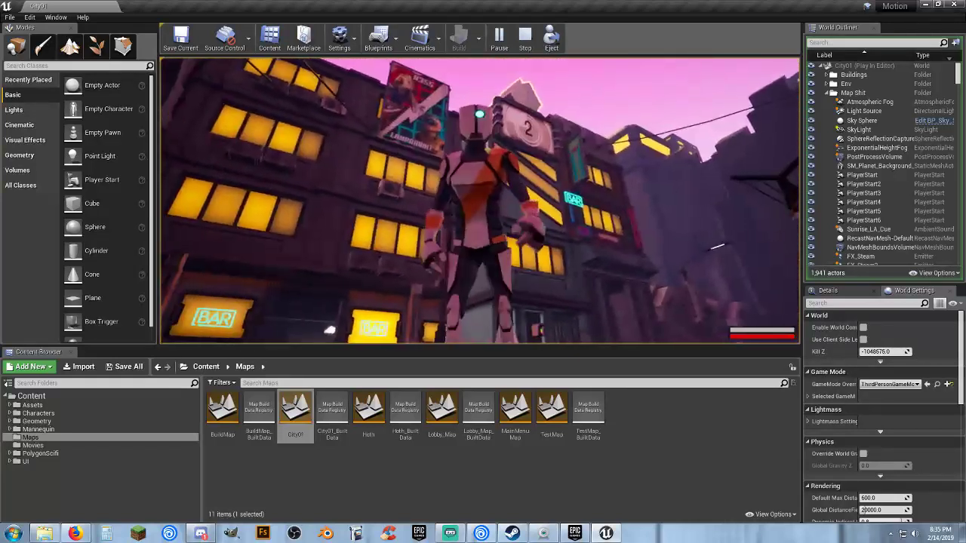
key(space)
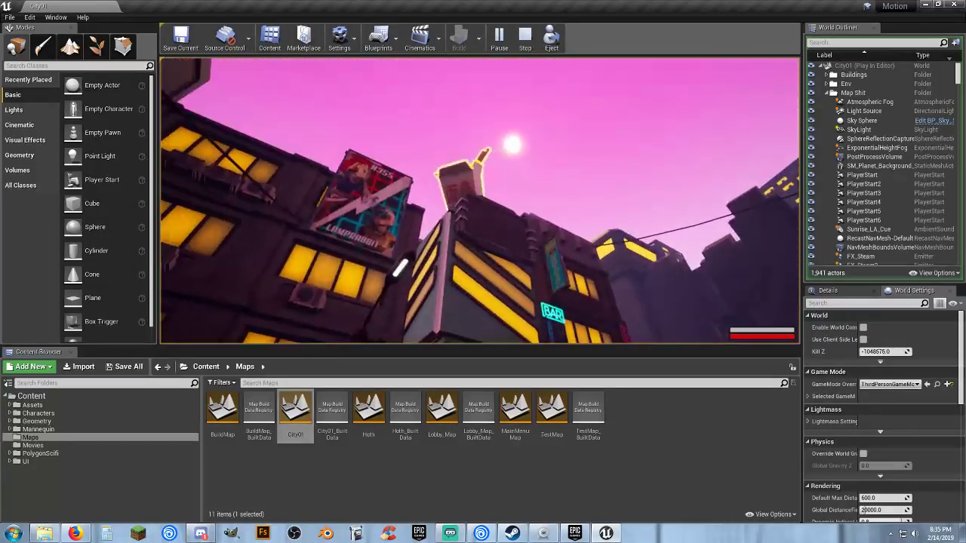
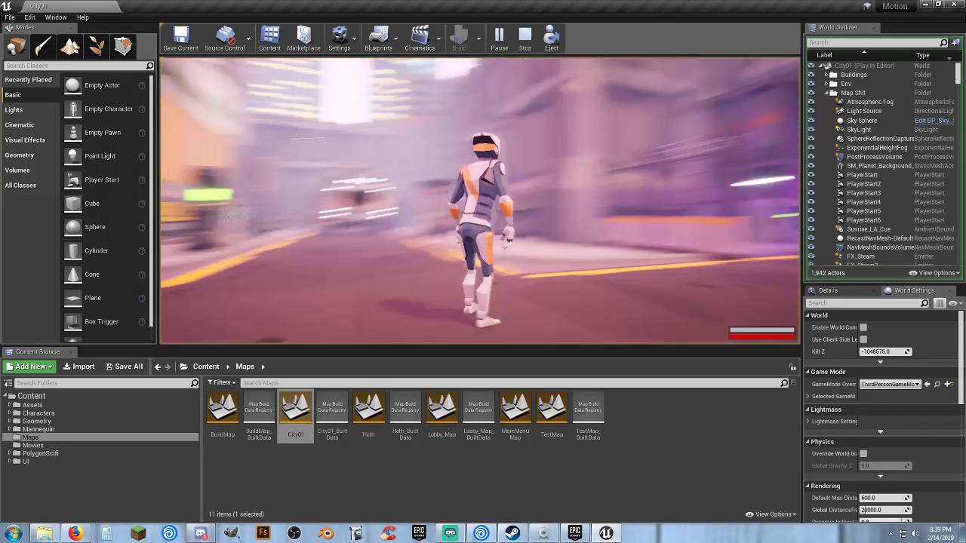
key(w)
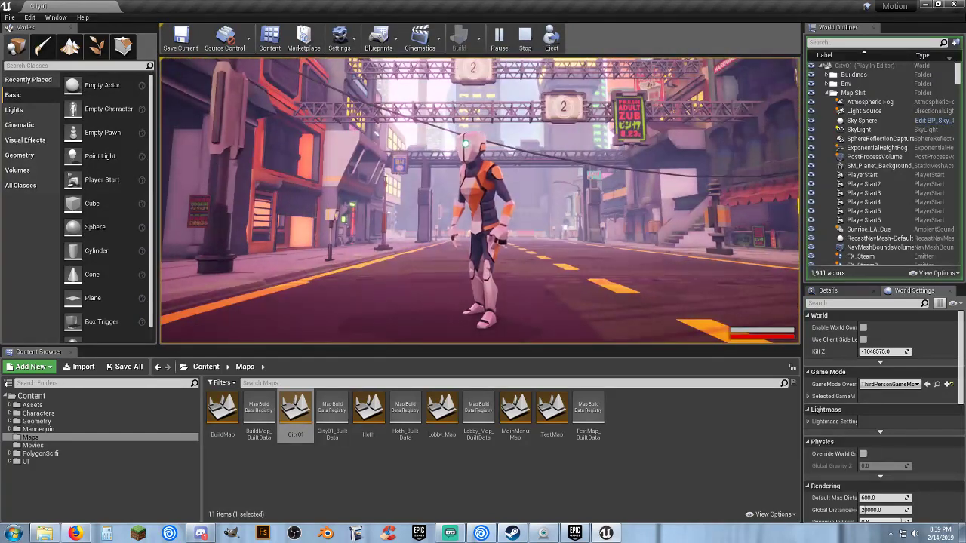
key(w)
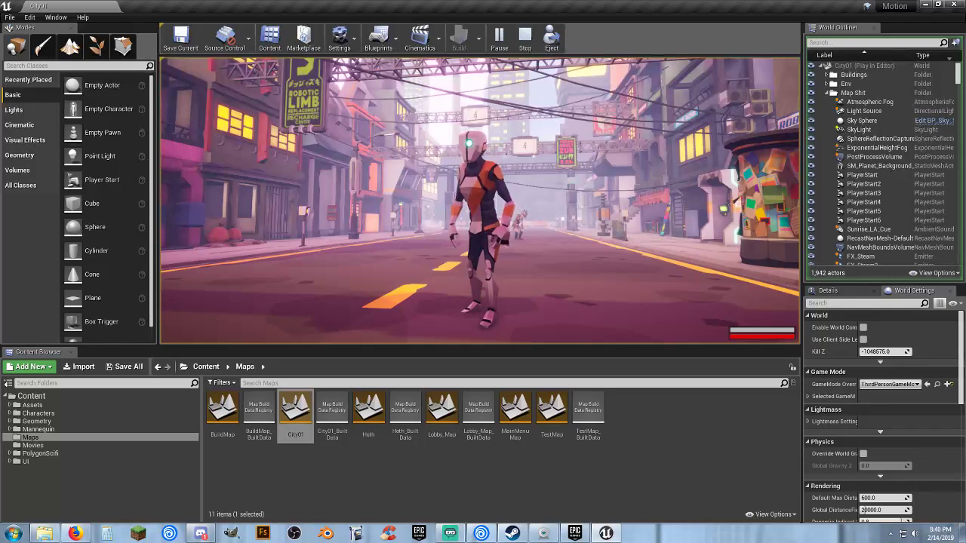
key(w)
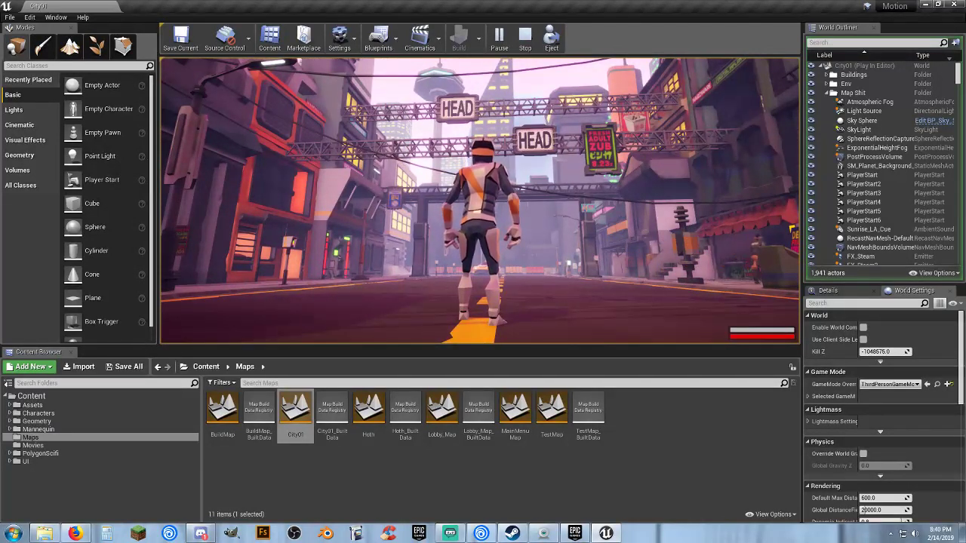
key(w)
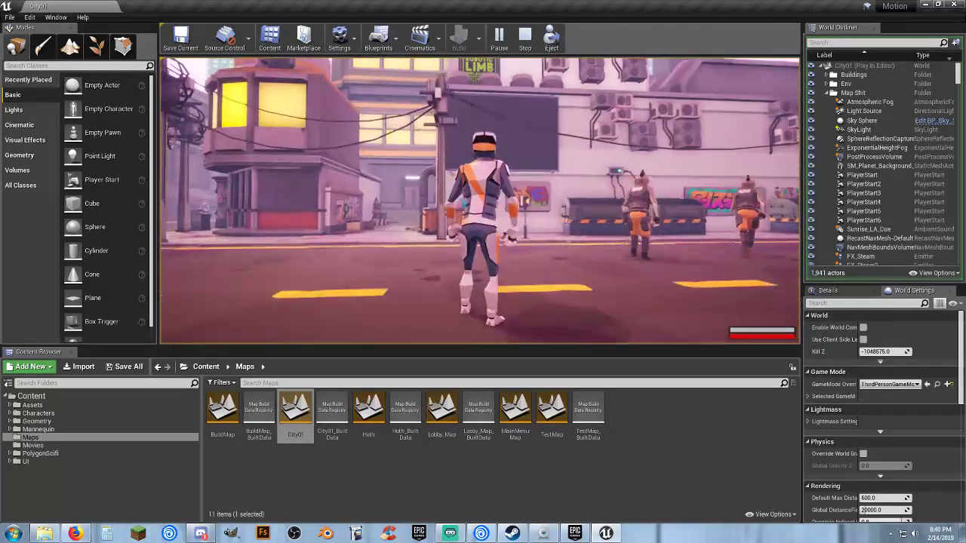
key(Escape)
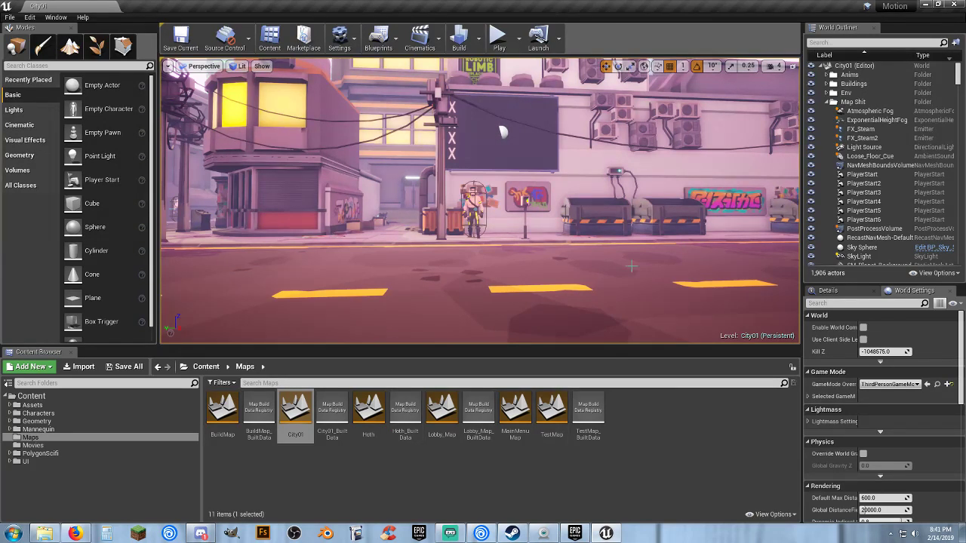
Examine the dark billboards marked with X characters on the building walls of the City01 level.
right_drag(631, 265, 620, 259)
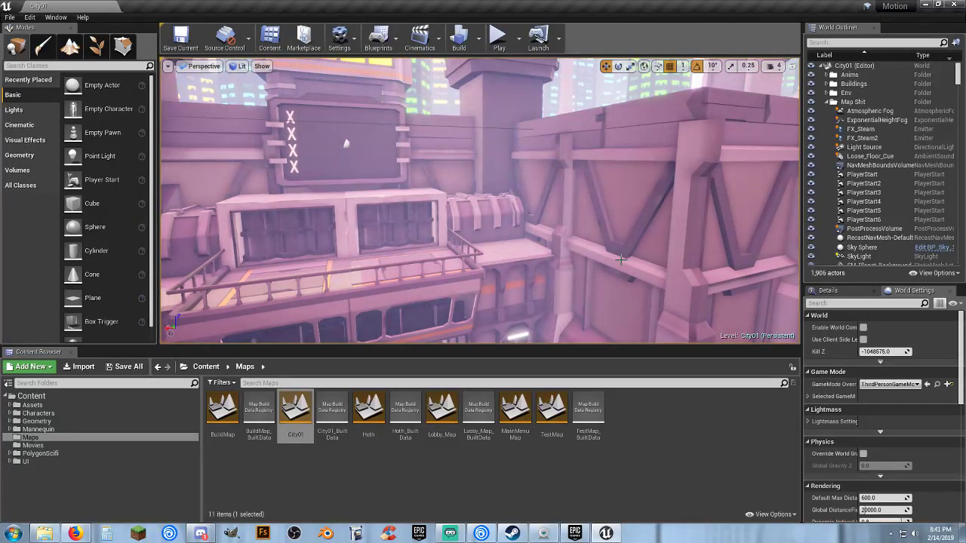
right_drag(458, 209, 455, 207)
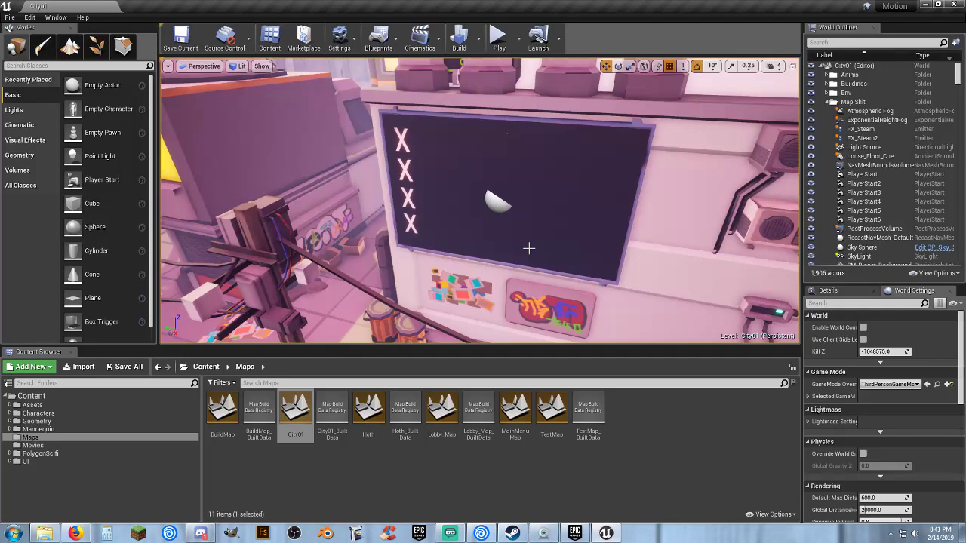
mouse_move(529, 248)
right_down()
mouse_move(483, 251)
mouse_move(531, 240)
mouse_move(520, 247)
mouse_move(543, 247)
mouse_move(516, 247)
right_up()
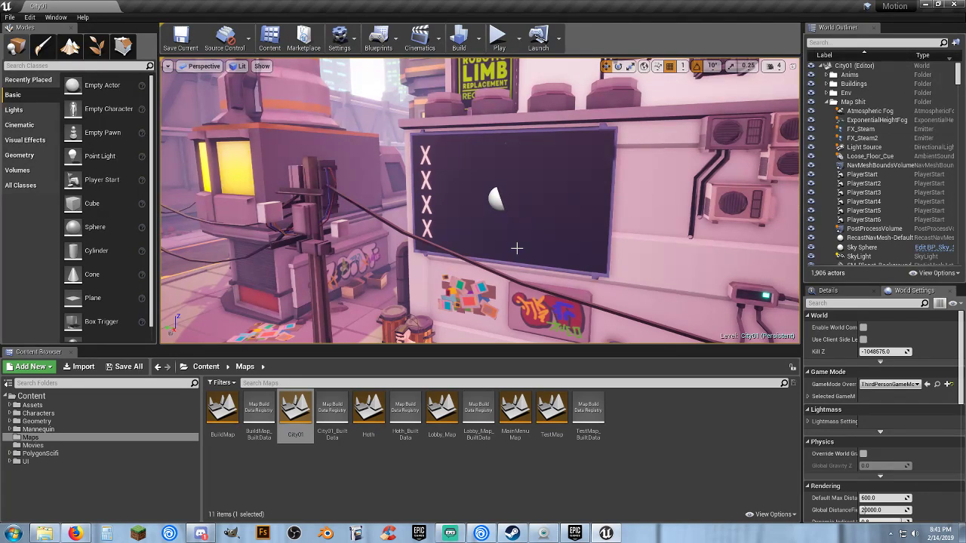
mouse_move(516, 247)
right_down()
mouse_move(528, 246)
mouse_move(510, 248)
right_up()
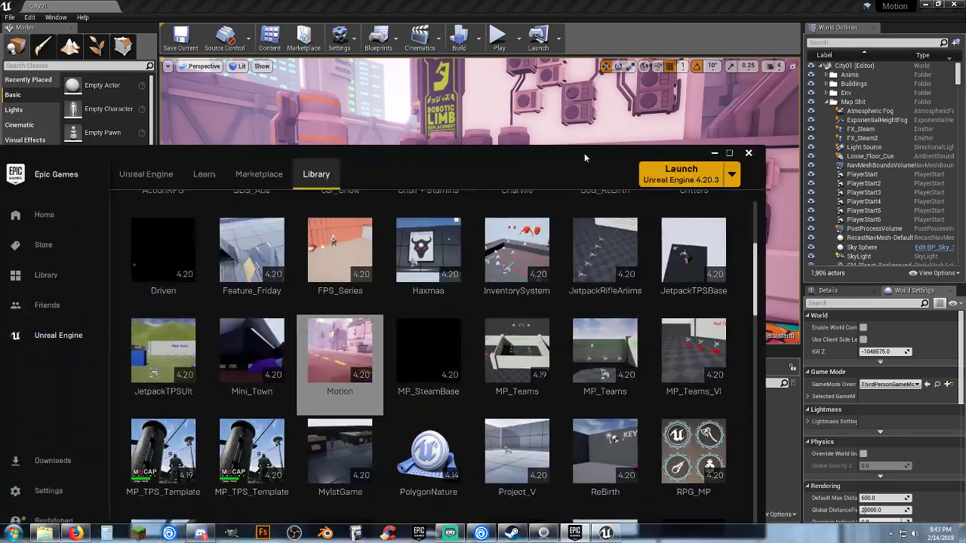
Look through the engine versions, projects and vault assets in the Epic Games Launcher library, and move the launcher out of the way.
drag(584, 153, 692, 119)
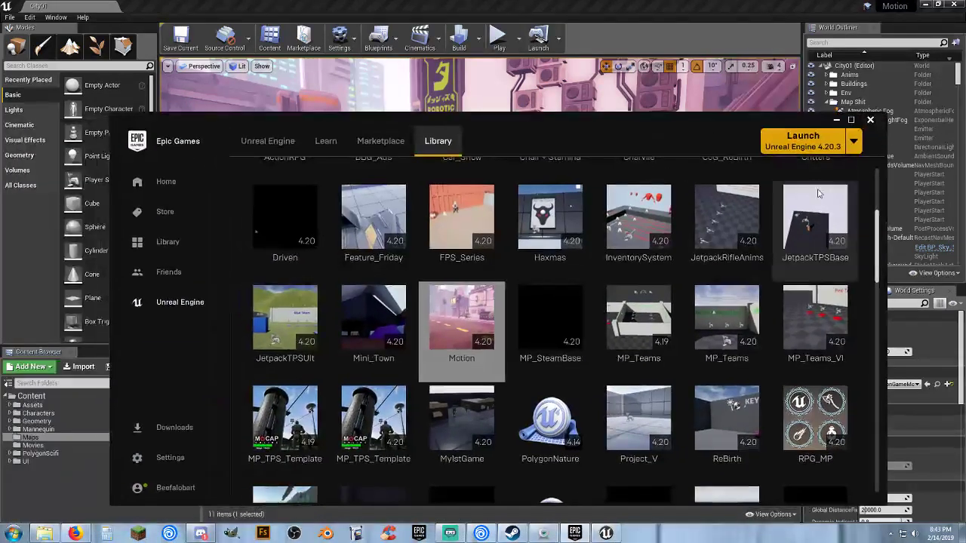
scroll(876, 252, down, 1)
scroll(877, 317, down, 6)
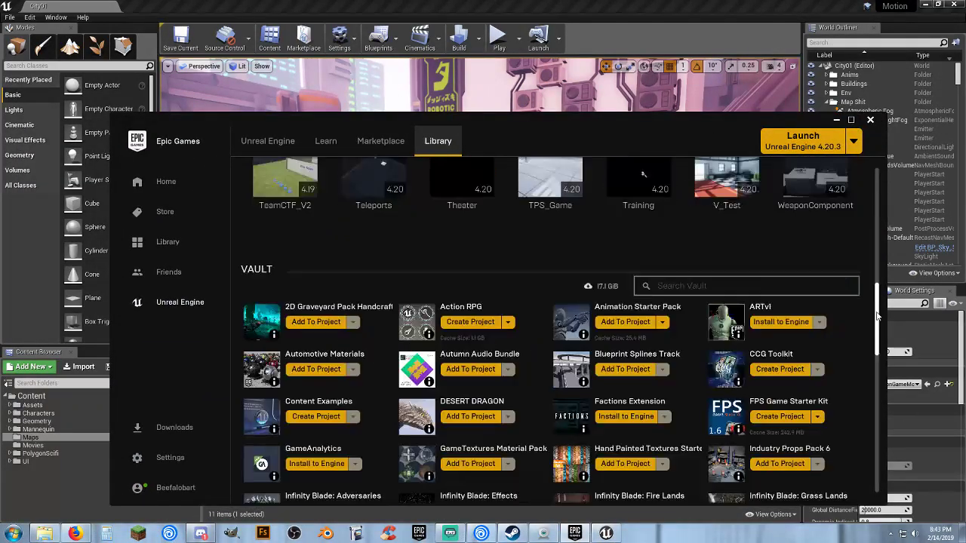
scroll(877, 260, up, 4)
scroll(878, 260, up, 2)
scroll(875, 317, down, 10)
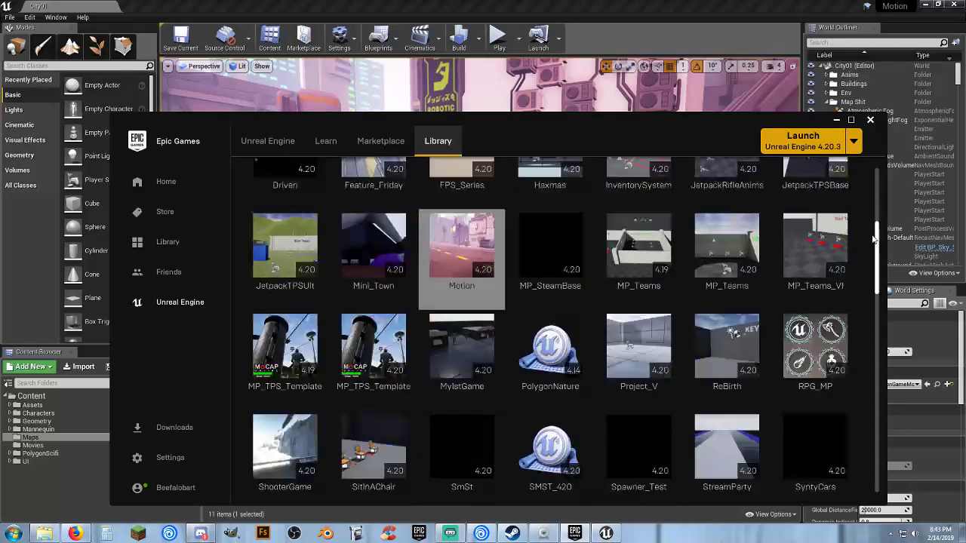
scroll(871, 361, down, 5)
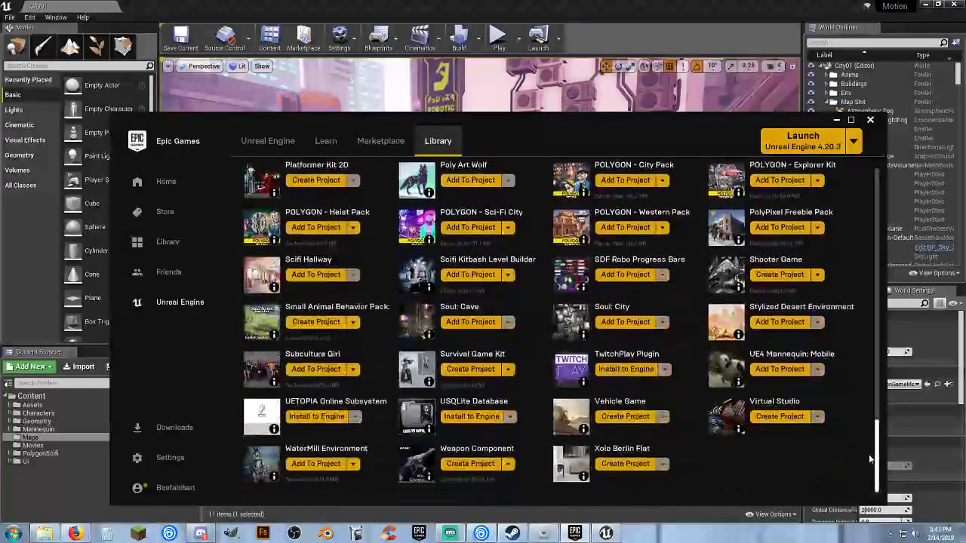
scroll(864, 317, up, 10)
scroll(864, 318, up, 8)
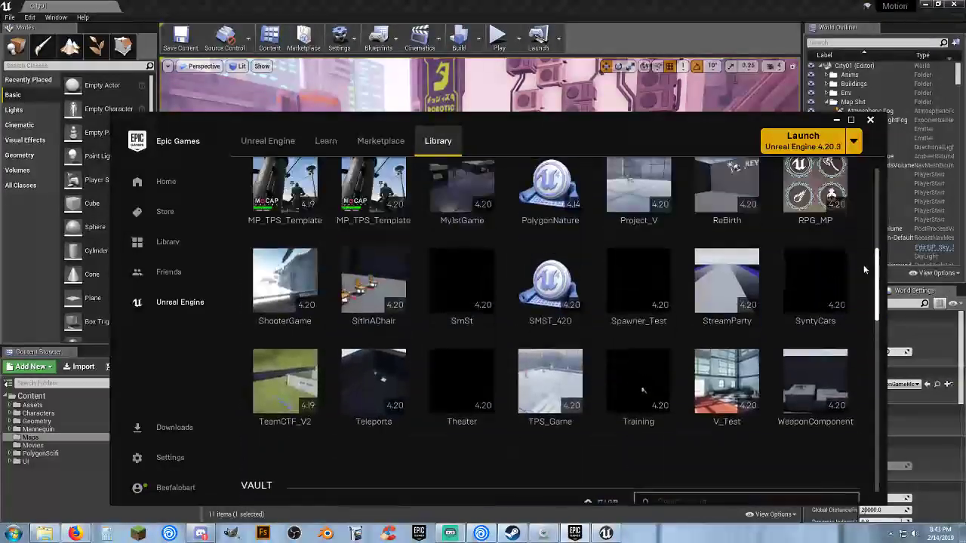
scroll(852, 211, up, 4)
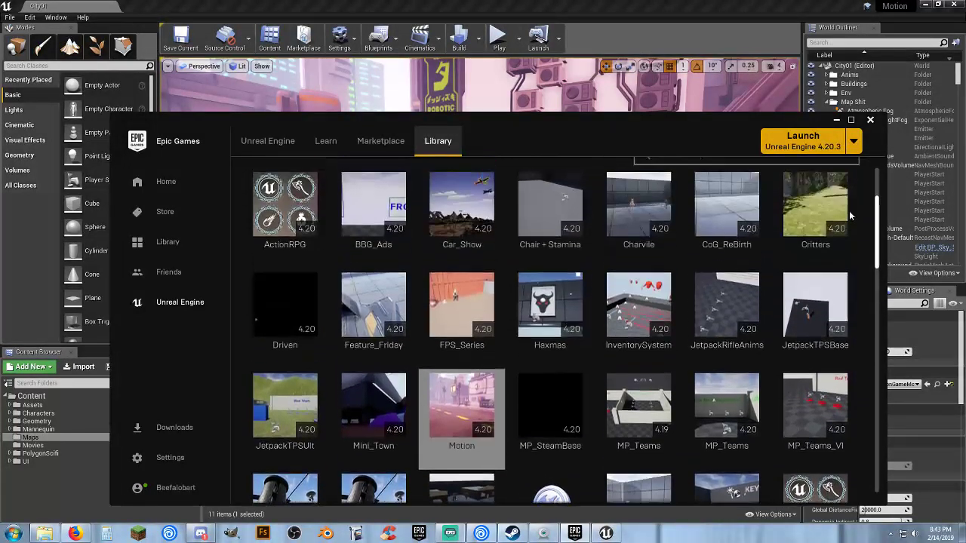
scroll(845, 203, up, 3)
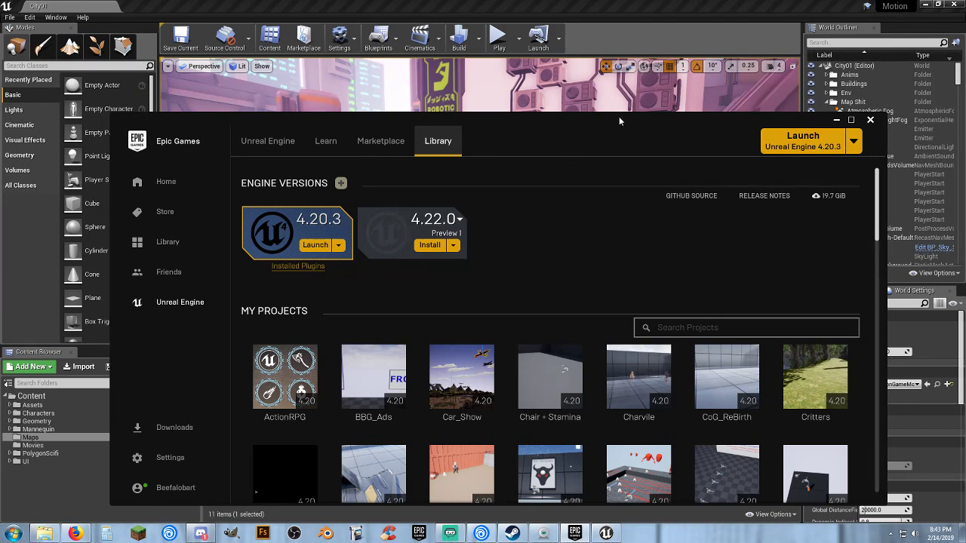
drag(618, 121, 559, 71)
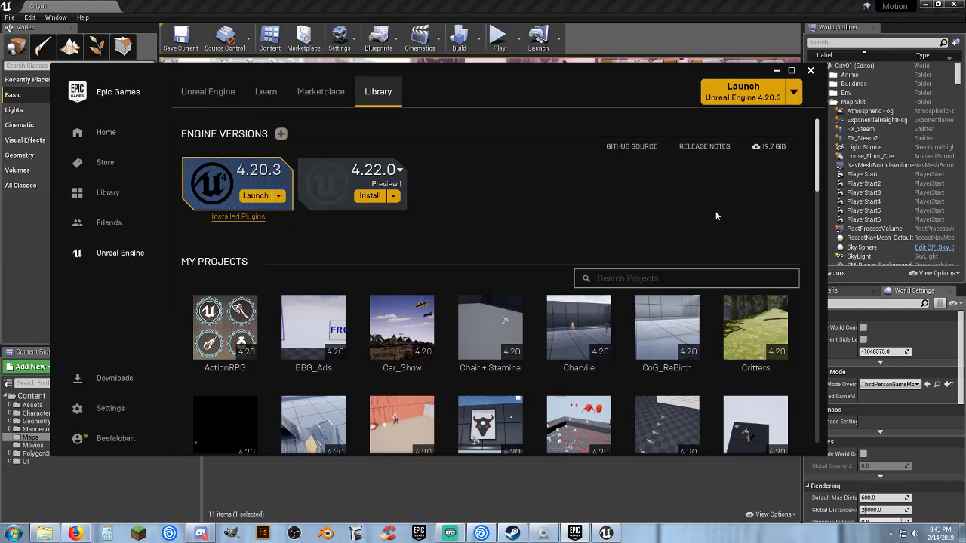
scroll(817, 170, down, 3)
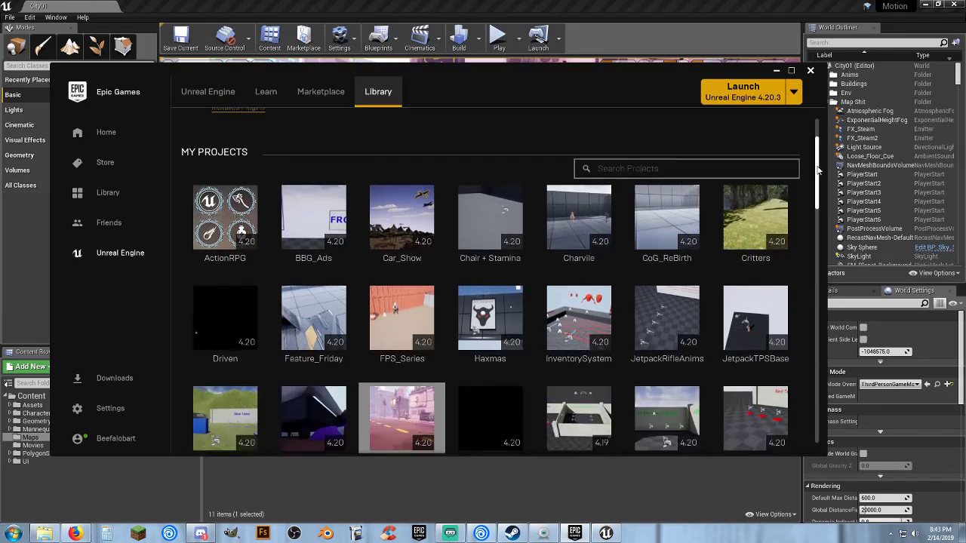
drag(817, 170, 804, 125)
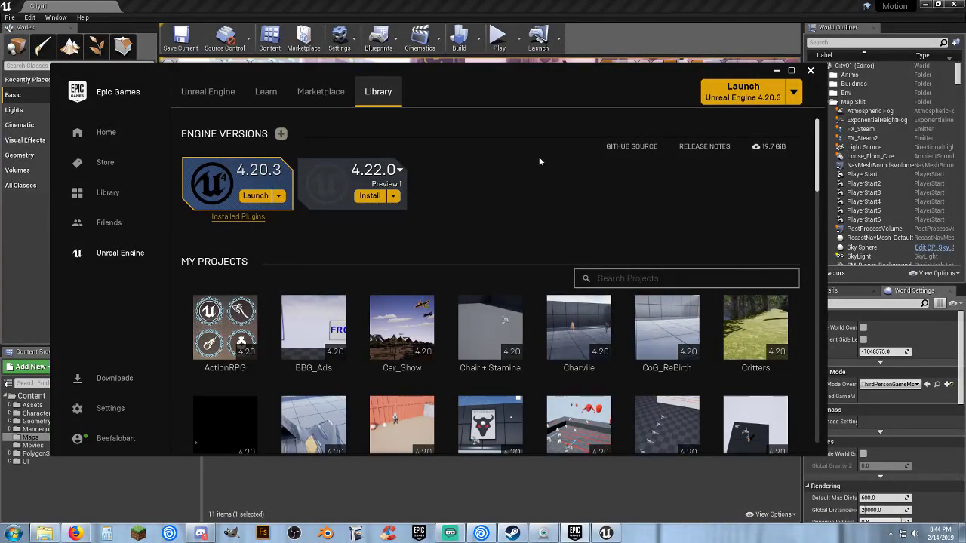
drag(540, 67, 4, 128)
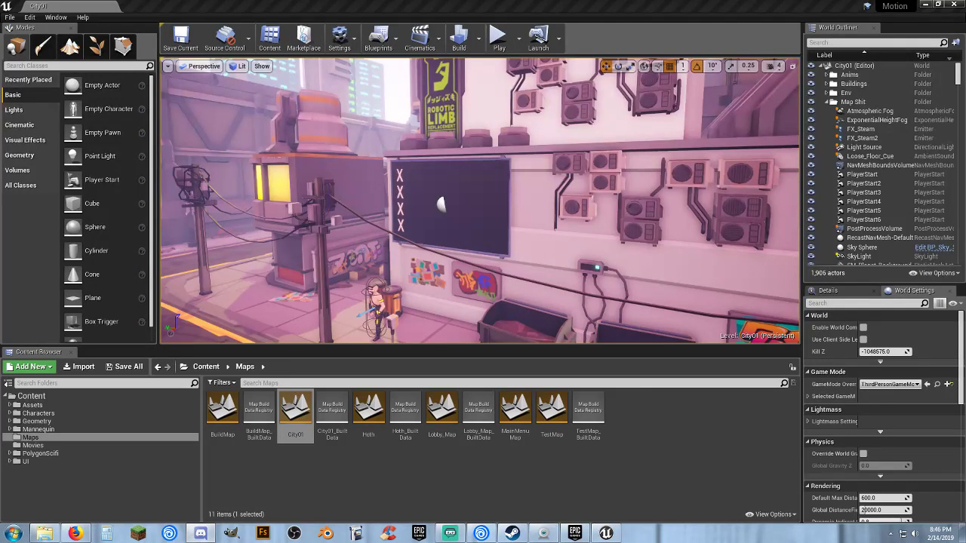
View the street intersection in City01, run a short play-test along the main road, and end the play session.
click(688, 428)
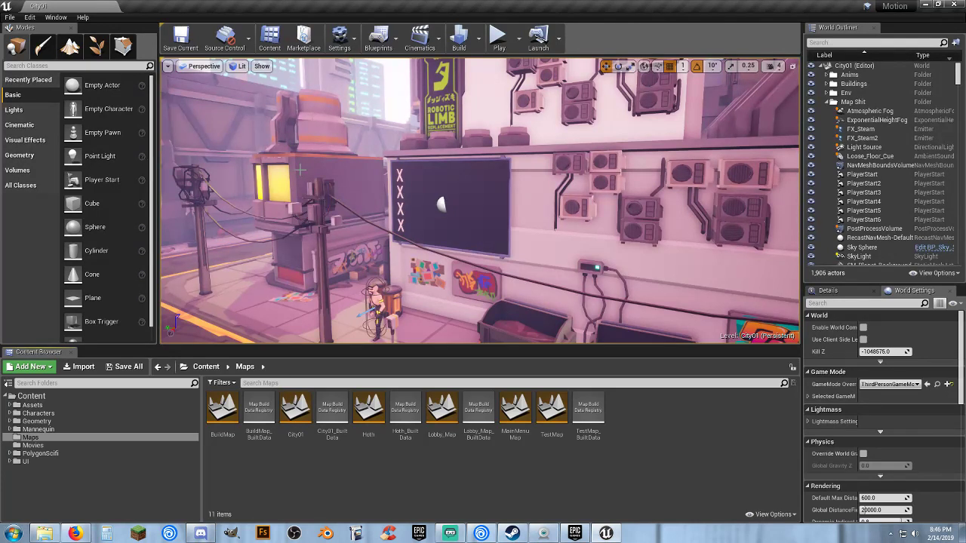
mouse_move(448, 235)
mouse_down()
mouse_move(392, 188)
mouse_move(443, 231)
mouse_up()
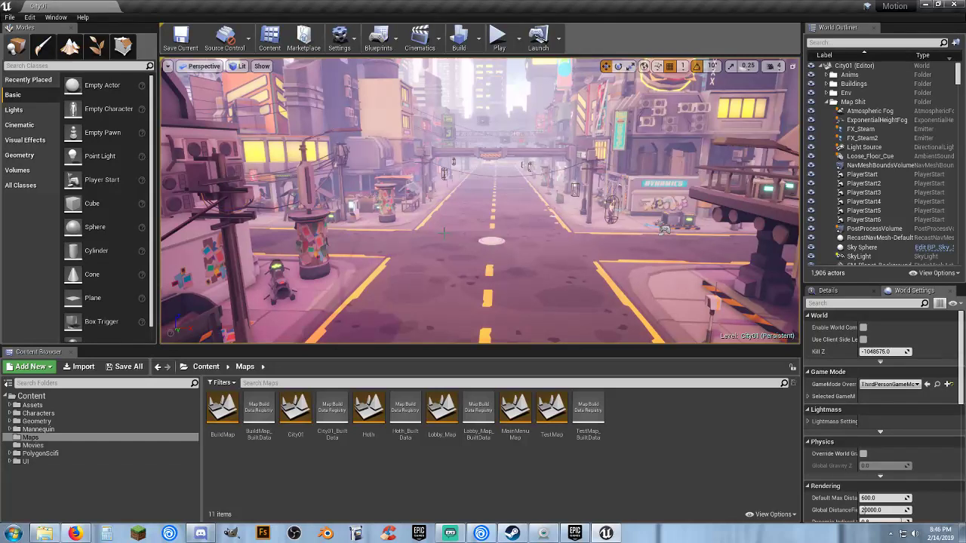
click(497, 39)
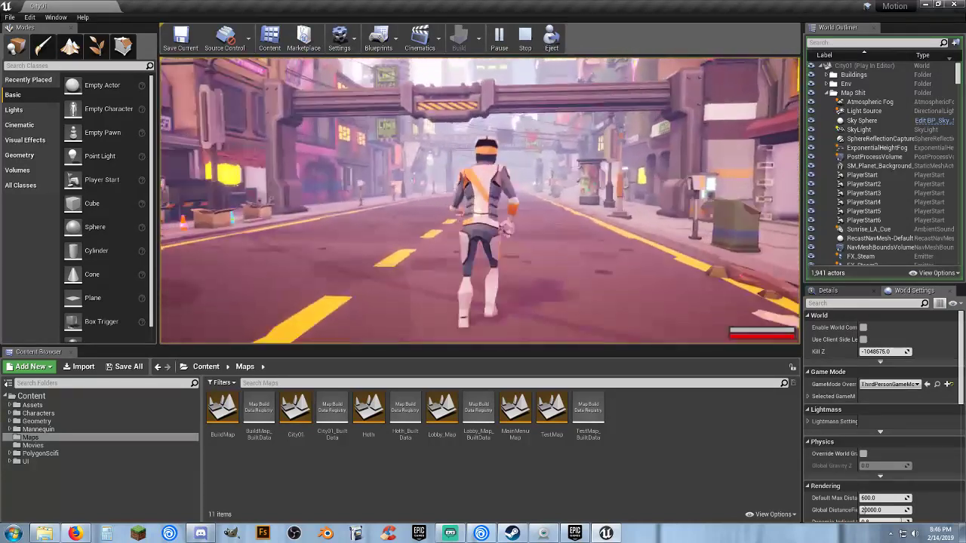
key(Escape)
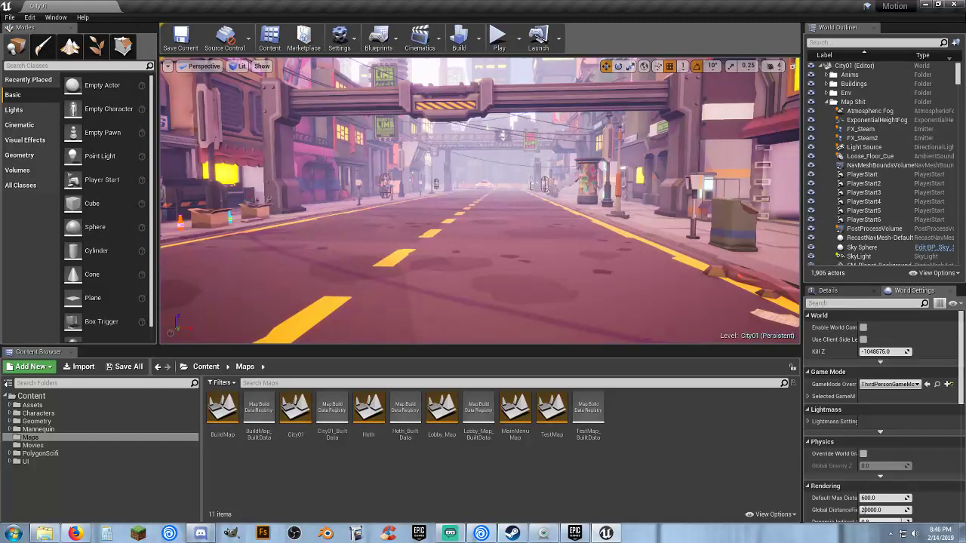
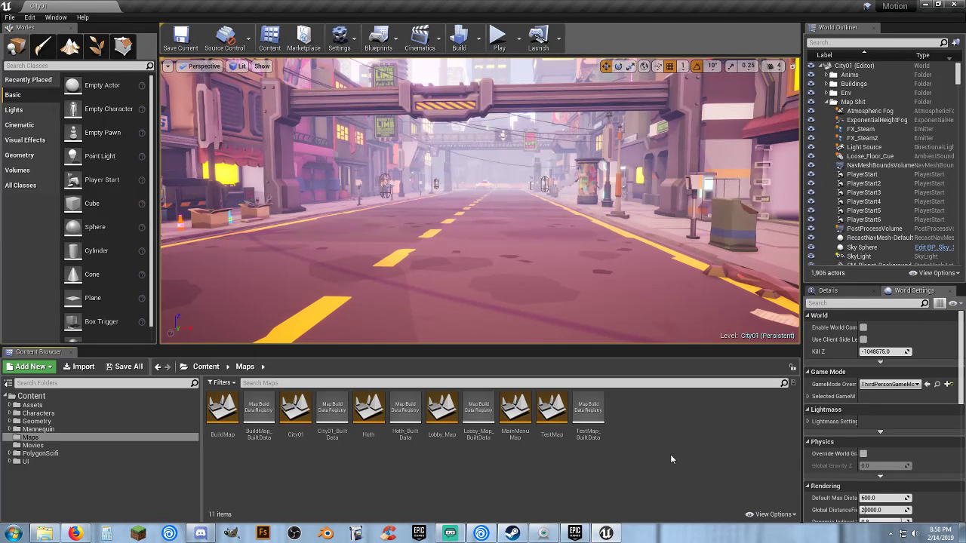
Close the Motion project's editor.
click(955, 5)
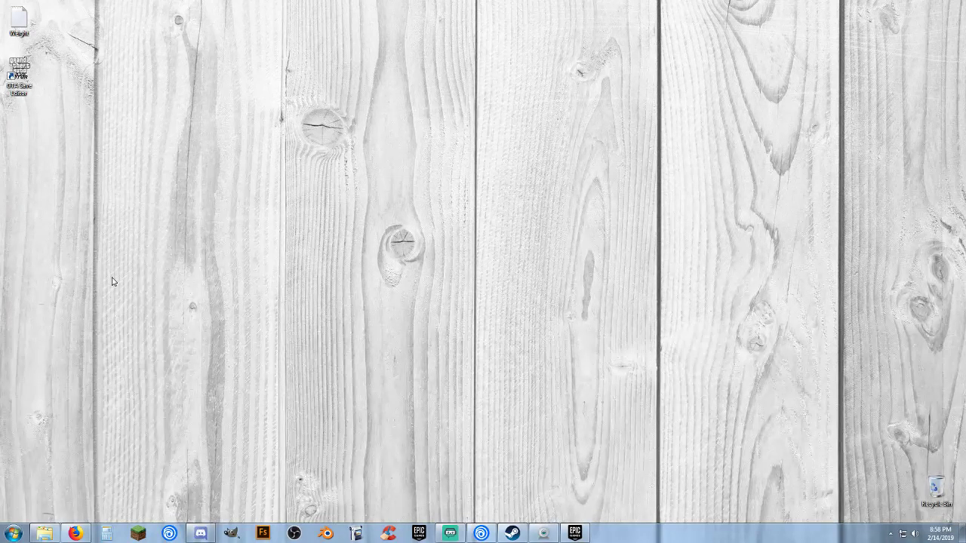
click(33, 526)
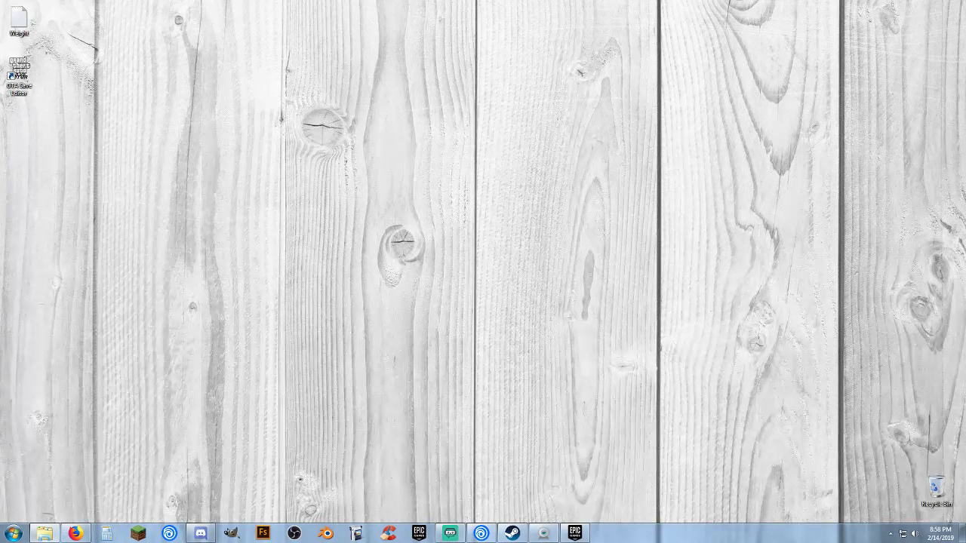